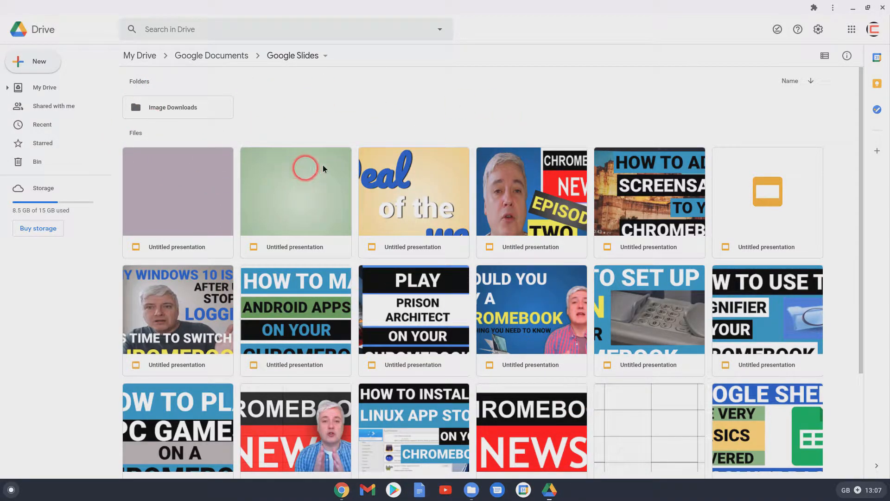
# Create a new blank Google Slides presentation in the current Drive folder
pyautogui.click(38, 62)
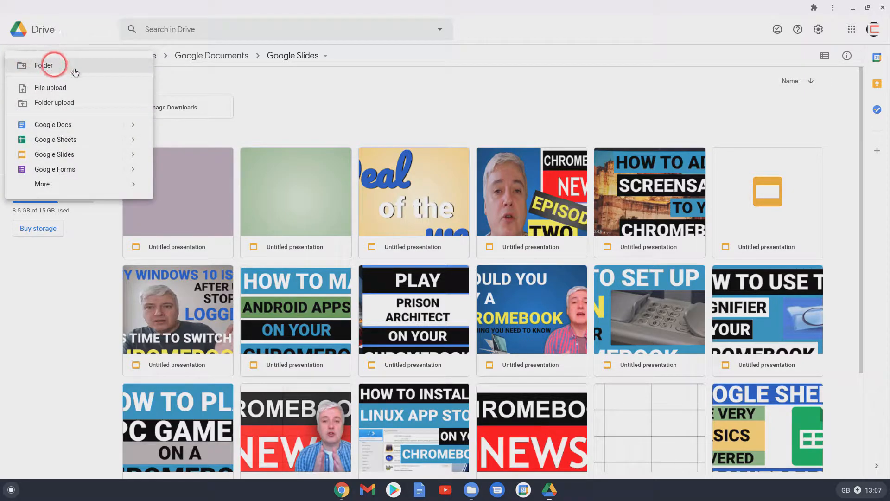
pyautogui.moveTo(133, 154)
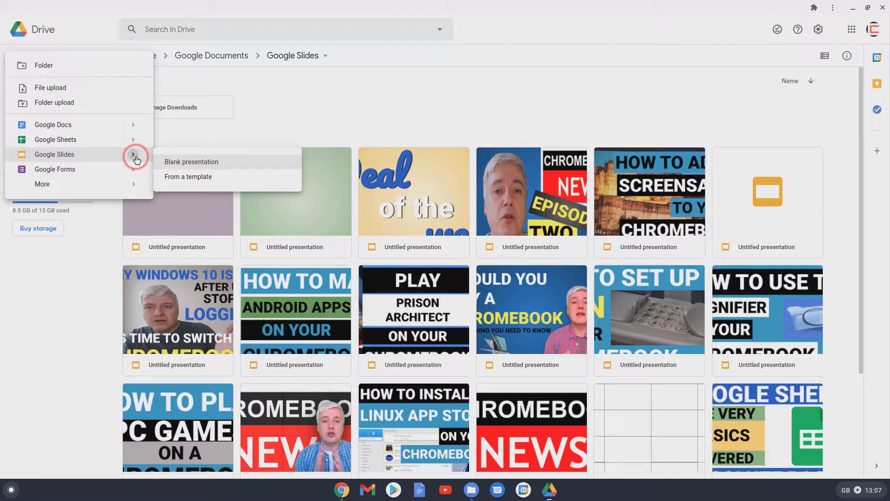
pyautogui.click(184, 161)
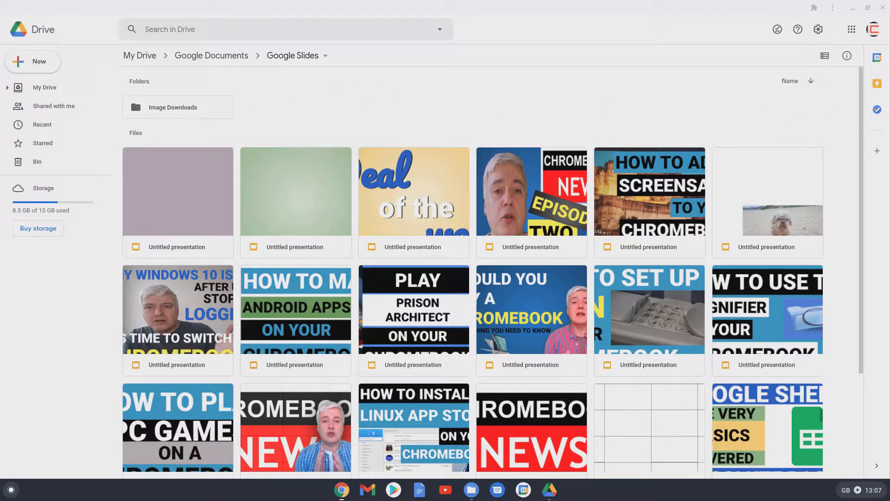
pyautogui.moveTo(889, 92); pyautogui.dragTo(263, 78)
pyautogui.click(641, 78)
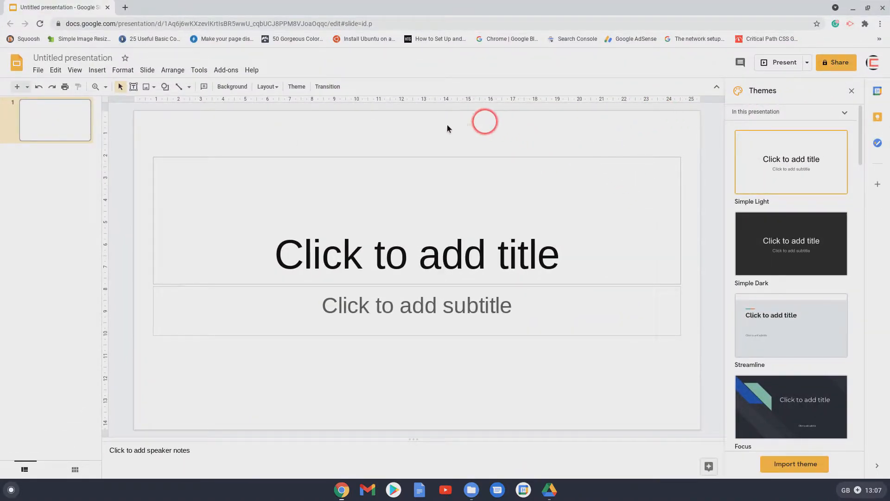
# Delete the title and subtitle placeholders from the new presentation's first slide
pyautogui.click(439, 156)
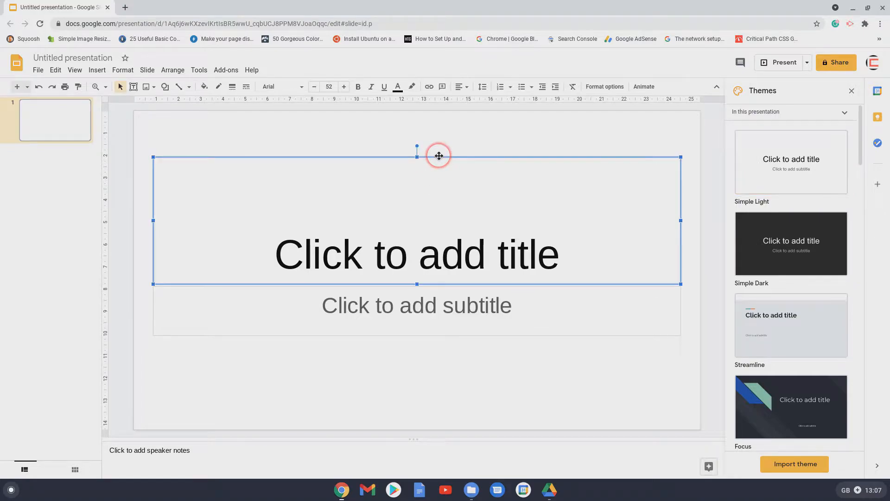
pyautogui.press('Delete')
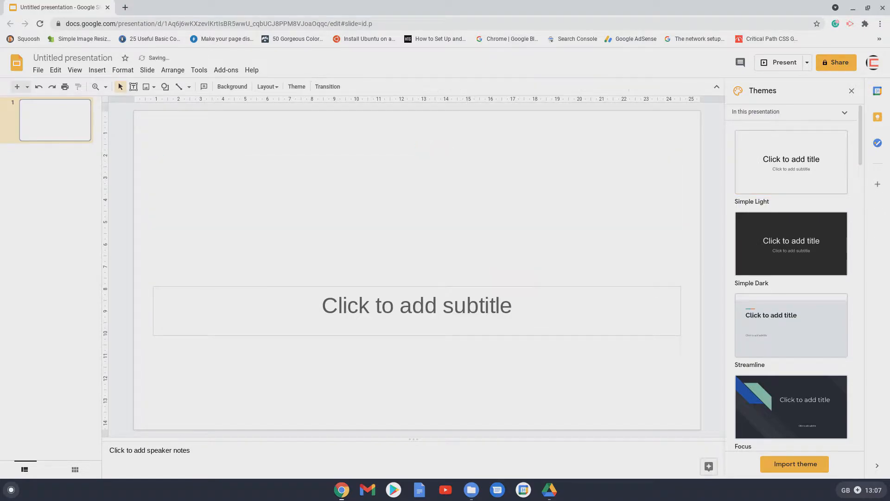
pyautogui.click(501, 287)
pyautogui.press('Delete')
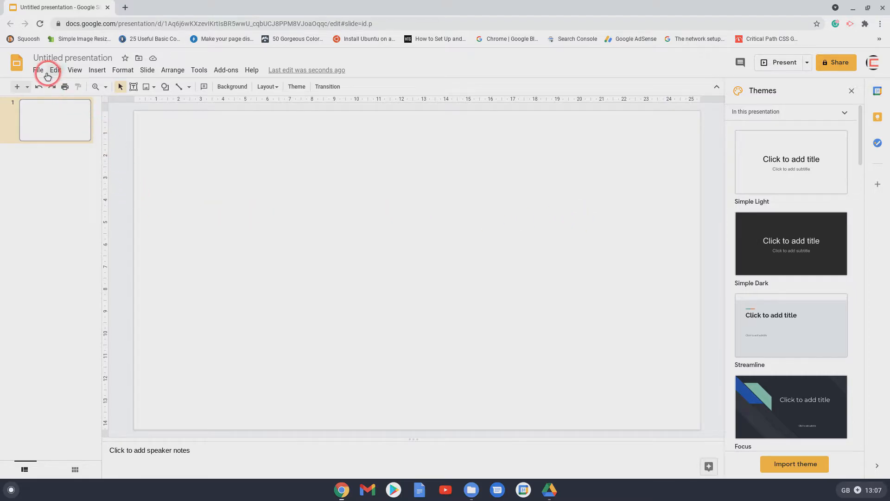
# Minimise the open windows and switch to the other untitled presentation, the one containing the dog photo
pyautogui.click(852, 11)
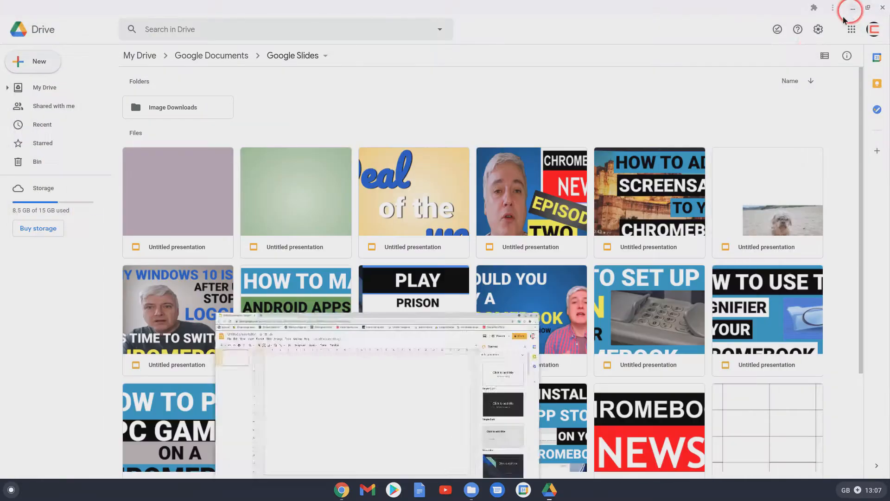
pyautogui.click(853, 8)
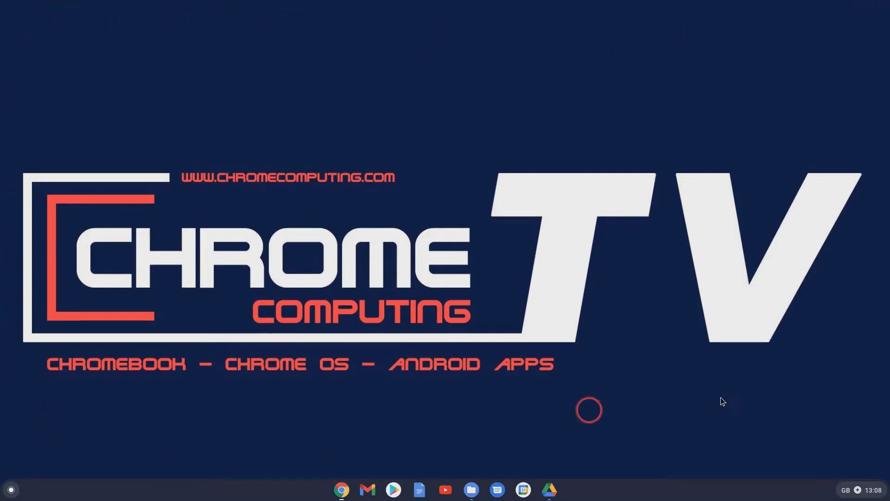
pyautogui.click(548, 491)
pyautogui.click(341, 492)
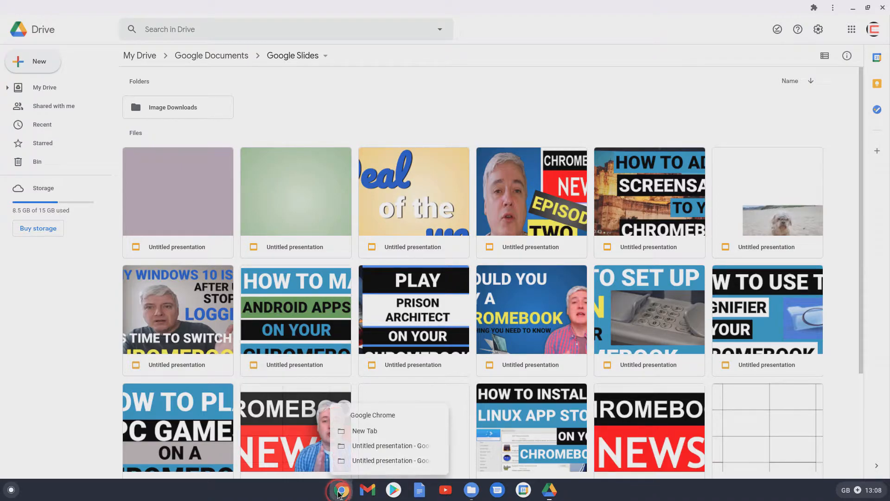
pyautogui.click(379, 446)
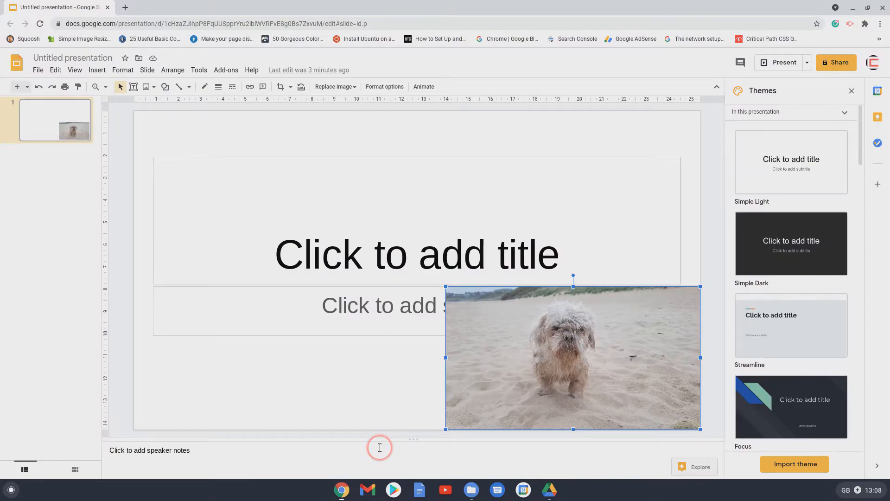
# Clear the slide by deleting the dog photo and the title and subtitle placeholders
pyautogui.press('Delete')
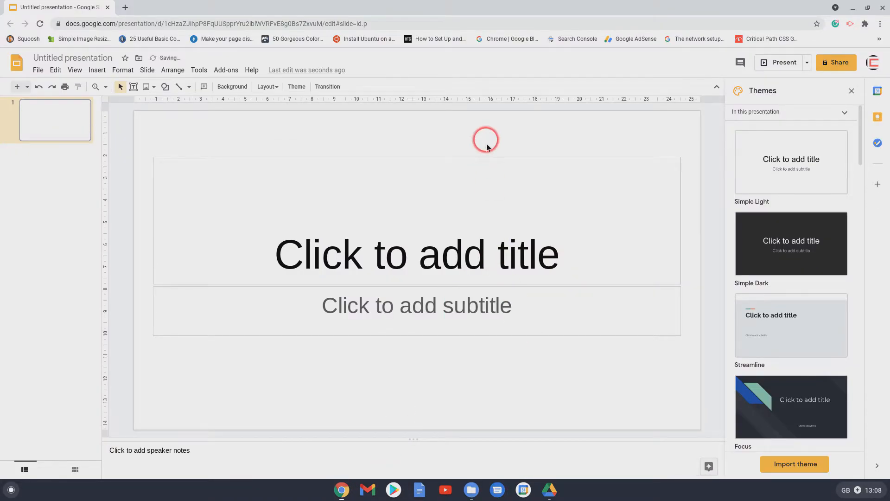
pyautogui.click(493, 157)
pyautogui.press('Delete')
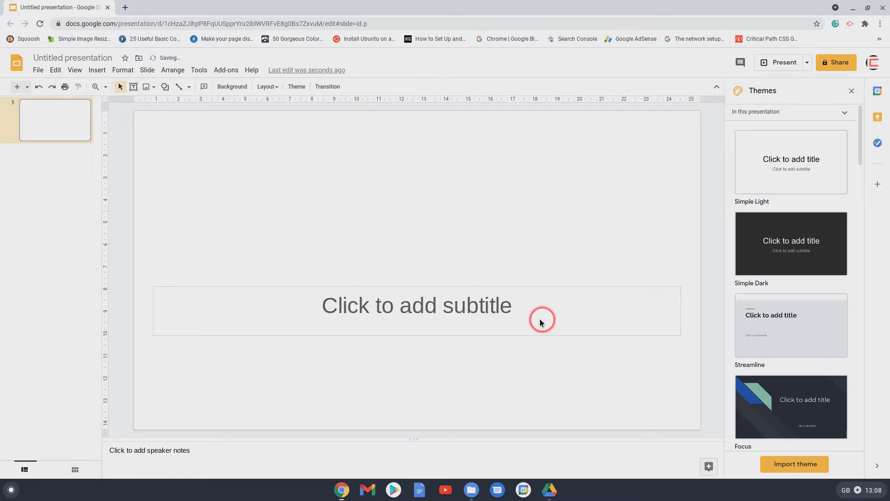
pyautogui.click(536, 287)
pyautogui.press('Delete')
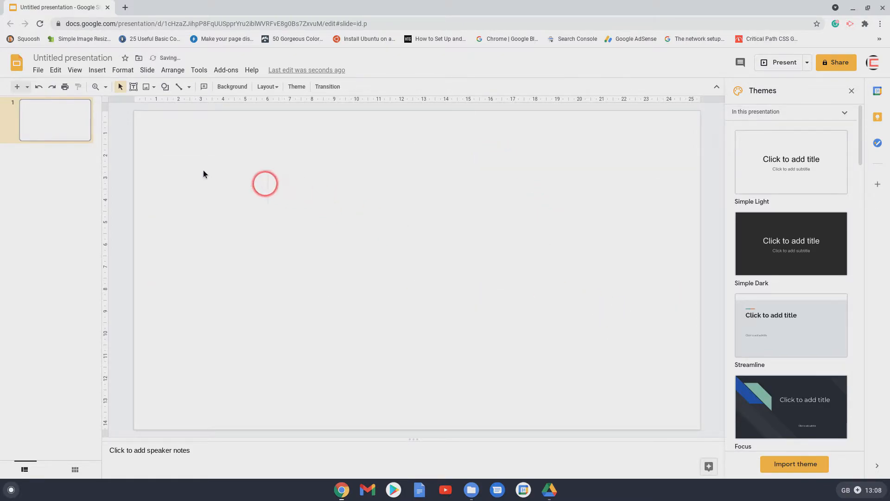
# Set the page size to a custom 1920 × 1080 pixels and apply it
pyautogui.click(39, 73)
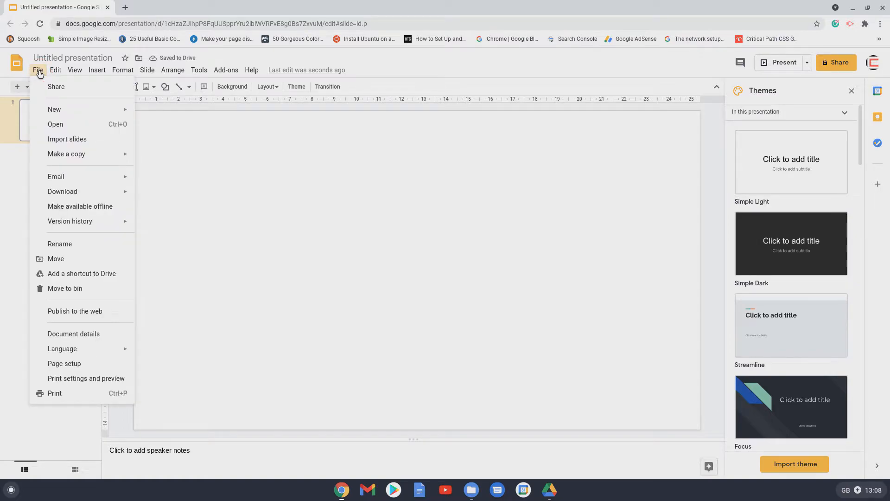
pyautogui.click(86, 367)
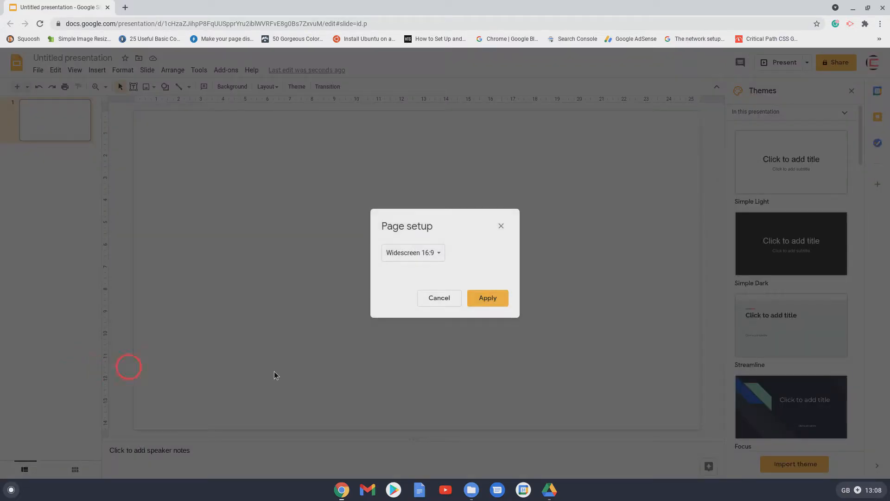
pyautogui.click(437, 253)
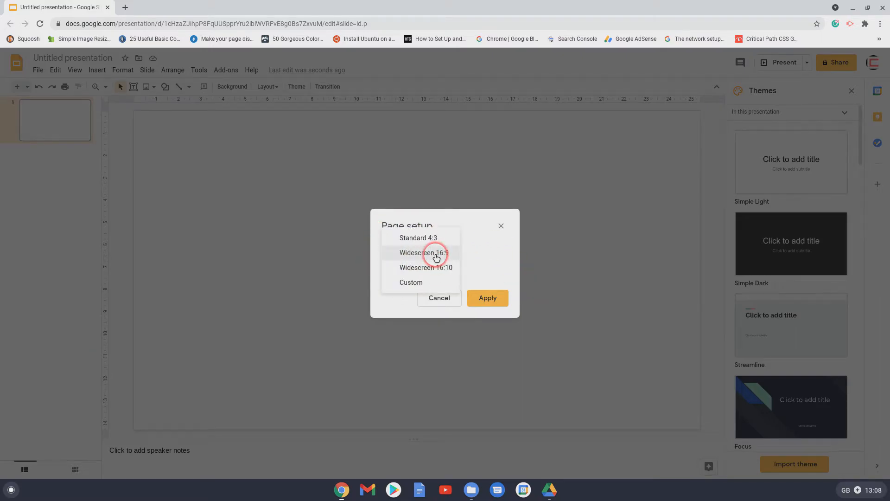
pyautogui.click(430, 283)
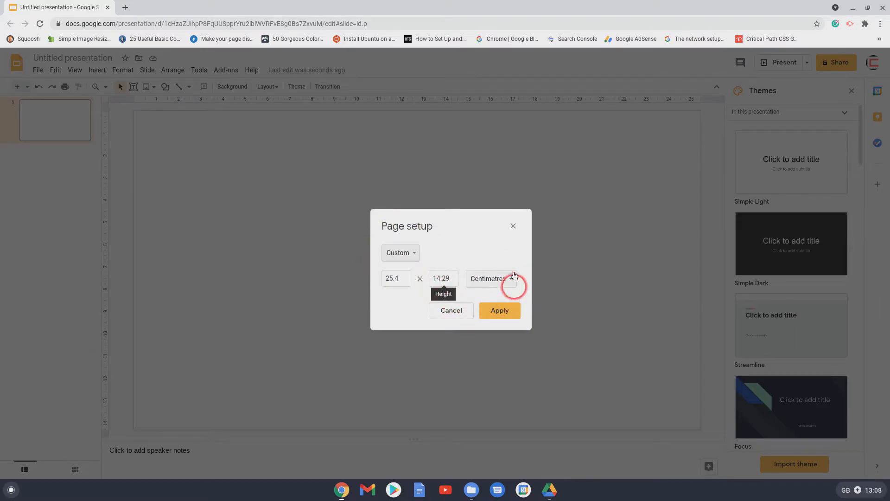
pyautogui.click(496, 280)
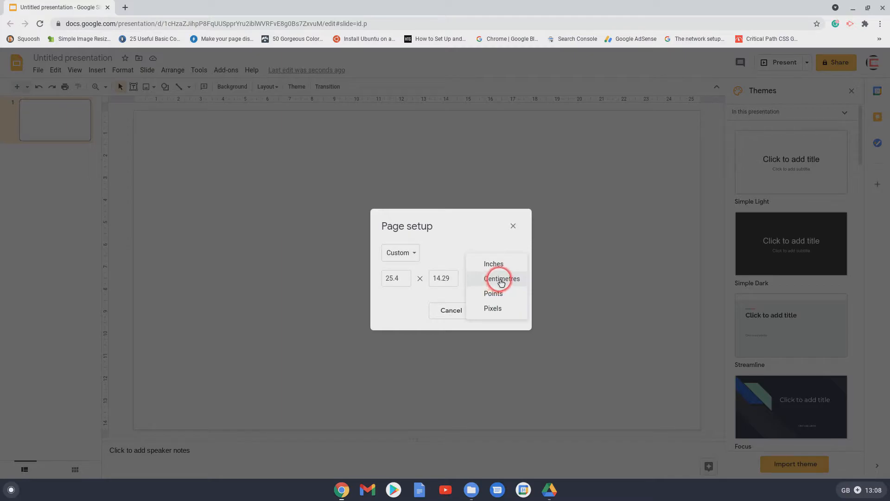
pyautogui.click(509, 311)
pyautogui.doubleClick(395, 278)
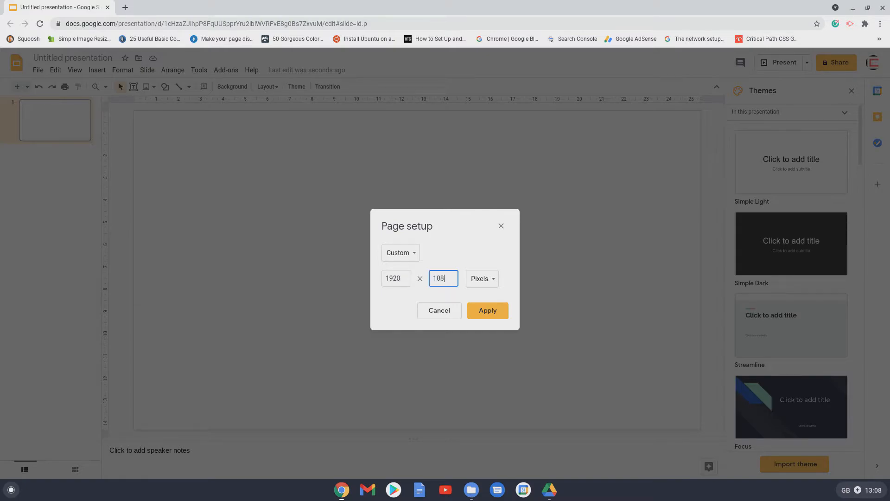
pyautogui.click(488, 310)
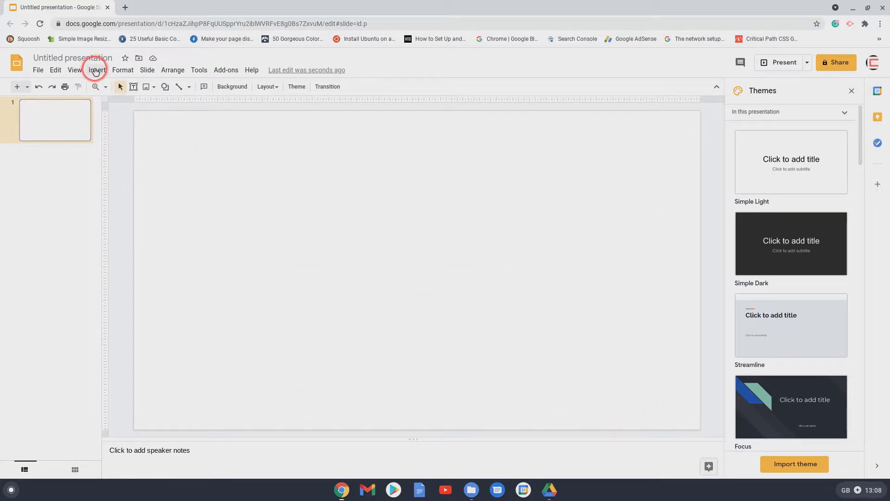
# Insert the image 20200916_141608.jpg from the computer's Downloads folder onto the slide
pyautogui.click(96, 71)
pyautogui.moveTo(129, 87)
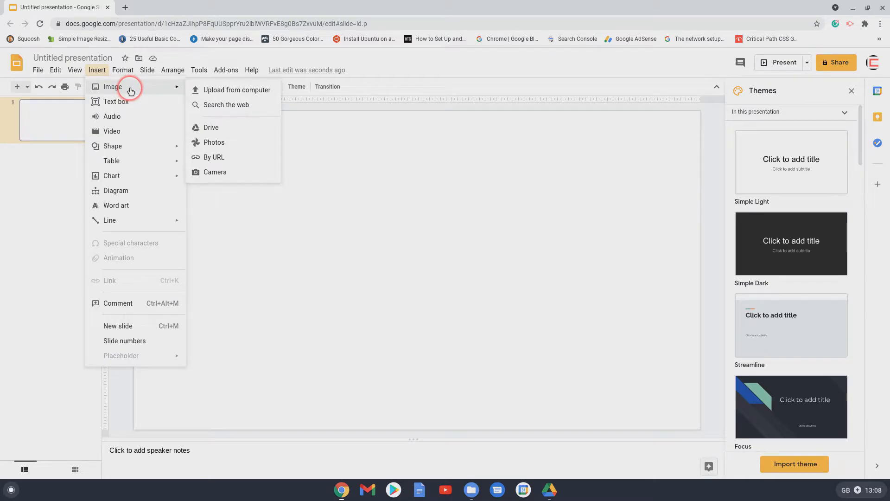
pyautogui.click(228, 97)
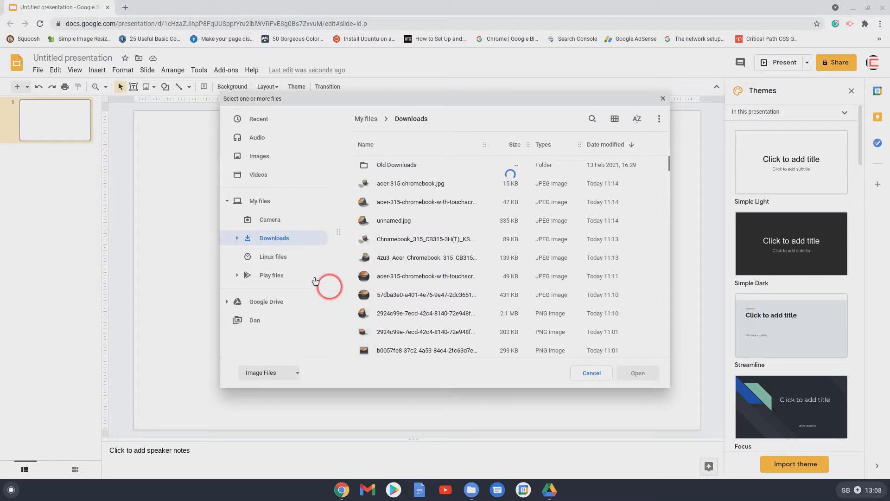
pyautogui.scroll(-10, 479, 262)
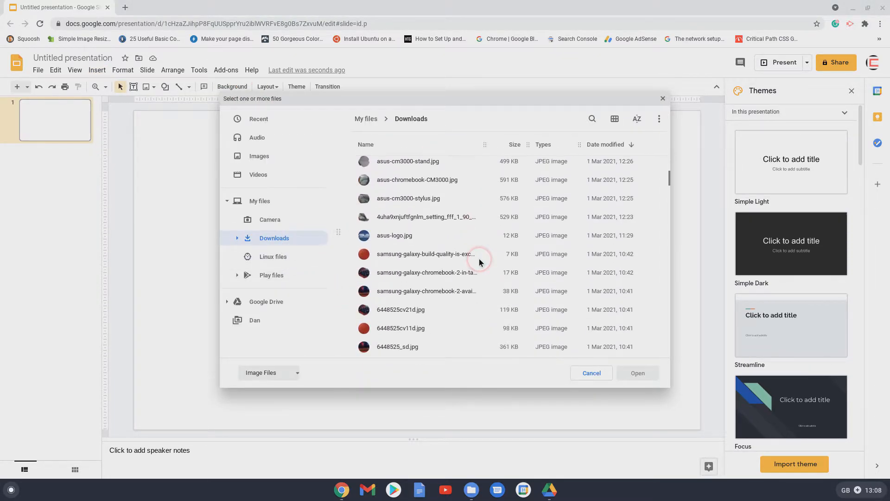
pyautogui.scroll(-10, 480, 259)
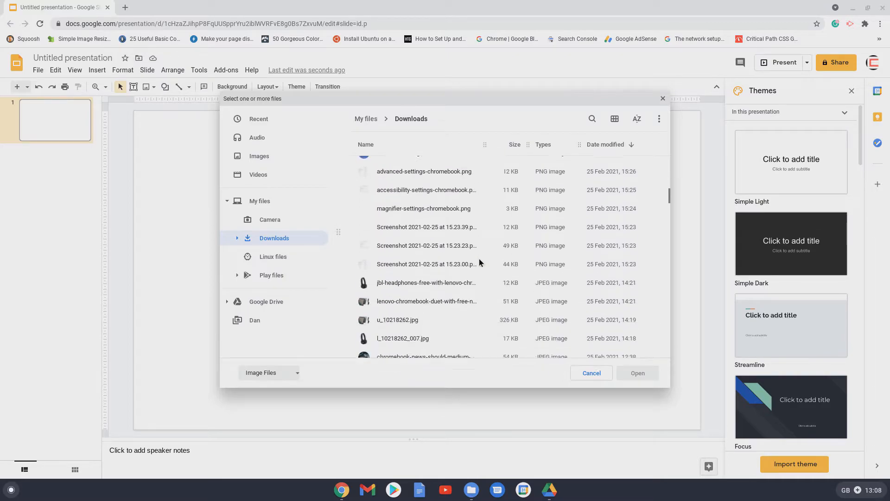
pyautogui.scroll(-10, 479, 262)
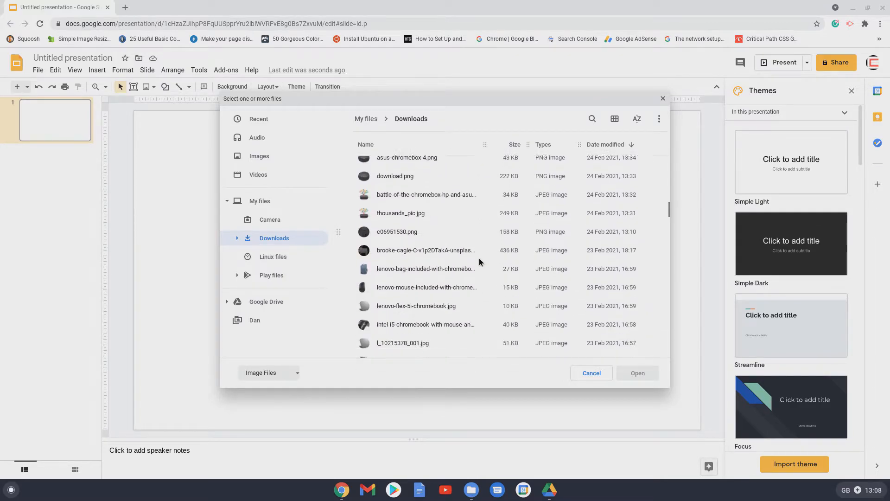
pyautogui.scroll(-8, 479, 258)
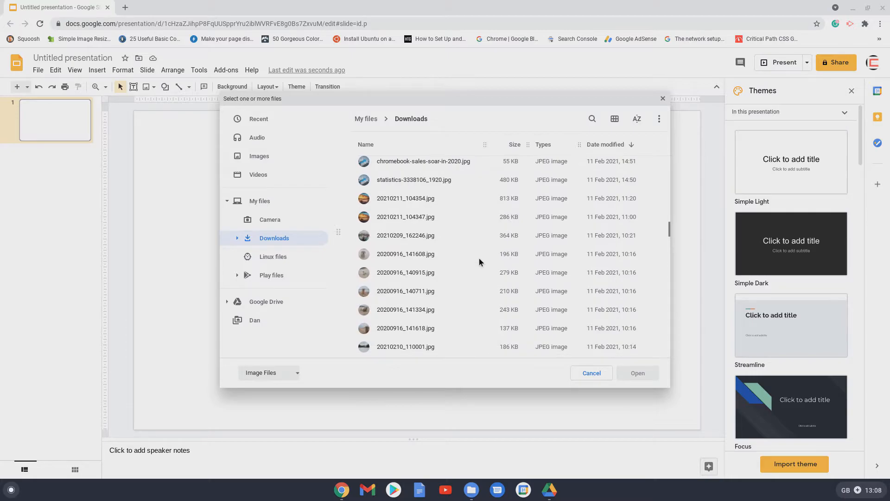
pyautogui.click(380, 224)
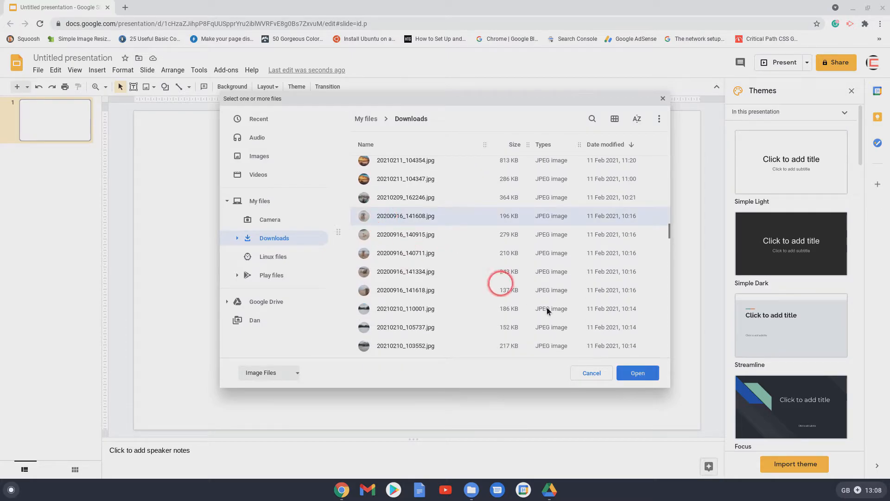
pyautogui.click(638, 372)
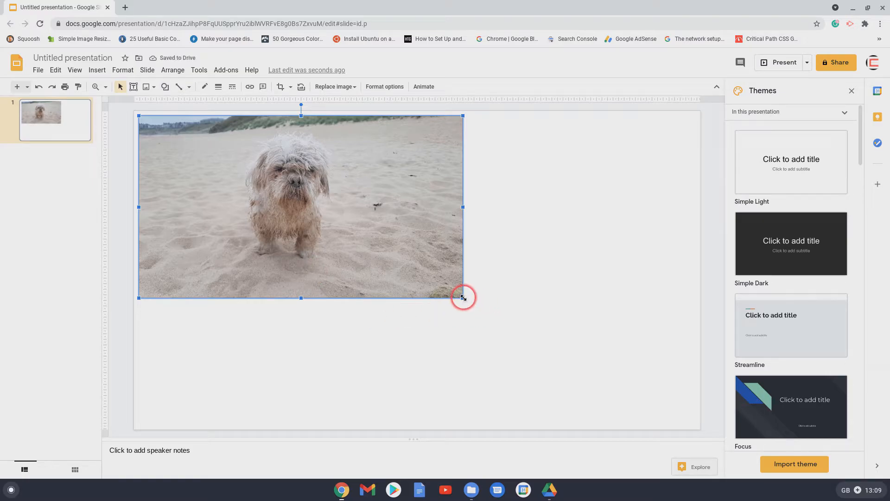
# Shrink the dog photo proportionally to about two thirds of its width and move it near the slide's centre
pyautogui.moveTo(462, 297); pyautogui.dragTo(357, 239)
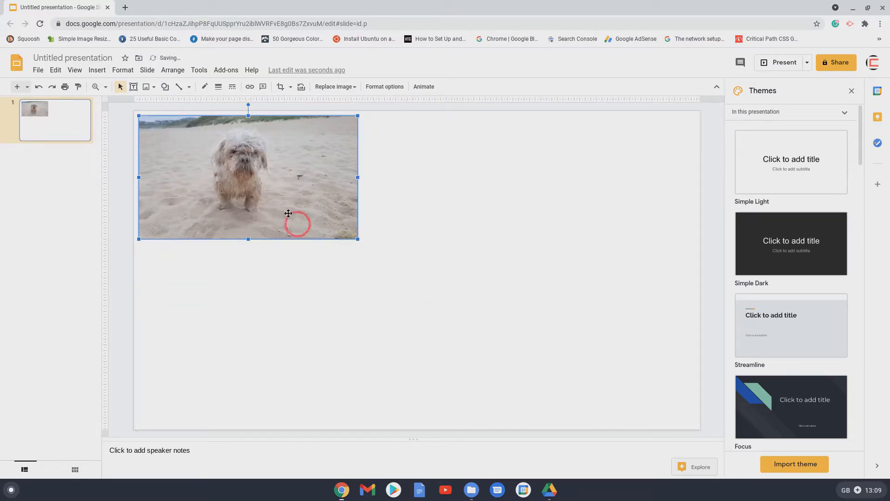
pyautogui.moveTo(280, 202); pyautogui.dragTo(500, 296)
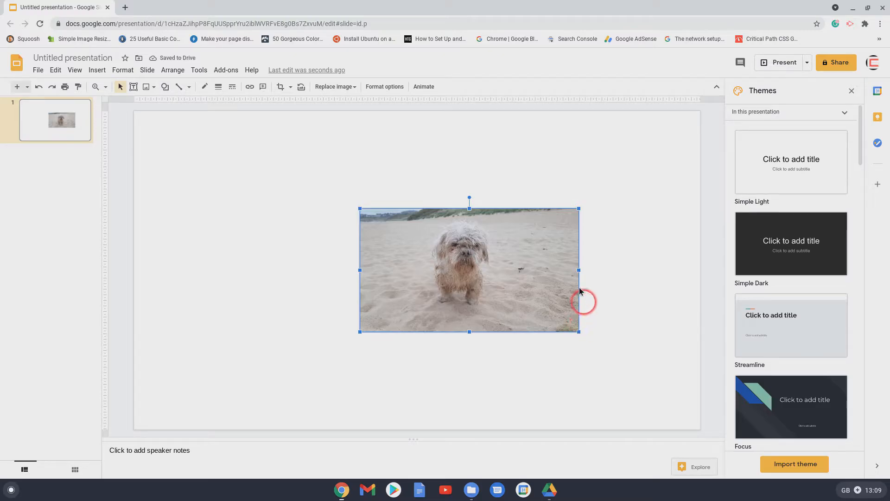
# Squash the dog photo horizontally to about half its width, and undo that resize
pyautogui.moveTo(580, 270); pyautogui.dragTo(471, 272)
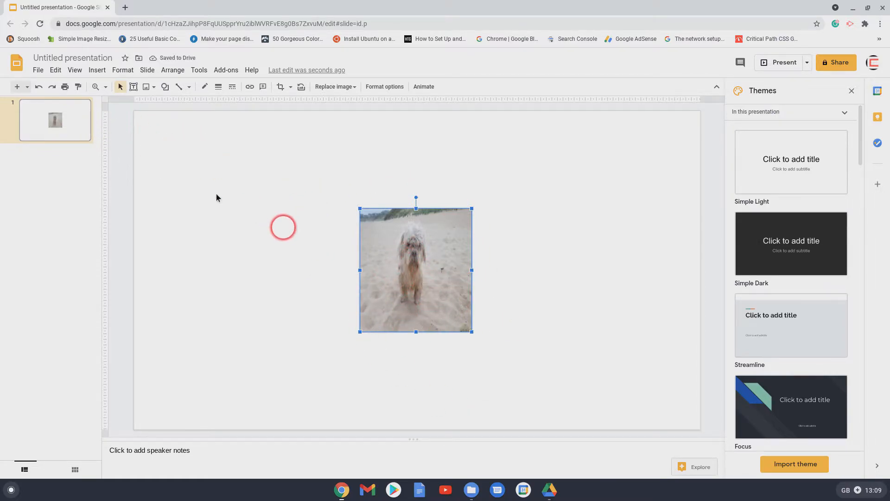
pyautogui.click(56, 70)
pyautogui.click(73, 84)
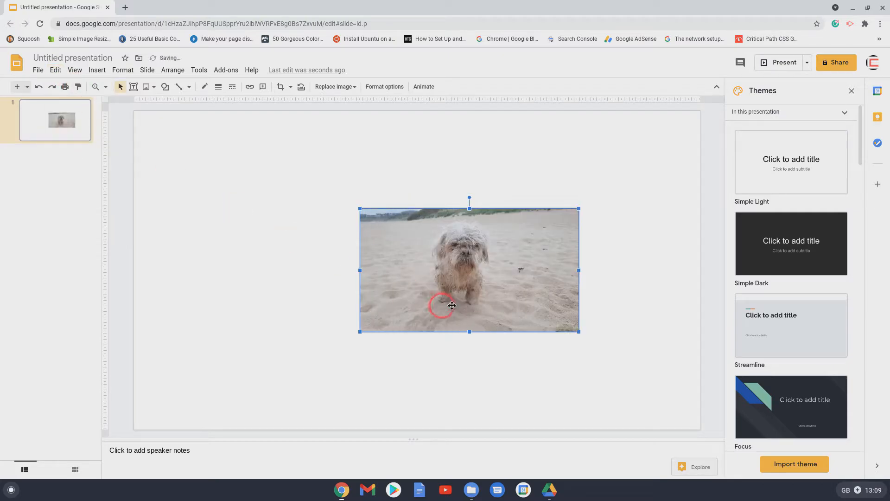
# Move the dog photo to the slide's upper-right corner
pyautogui.moveTo(512, 277); pyautogui.dragTo(622, 191)
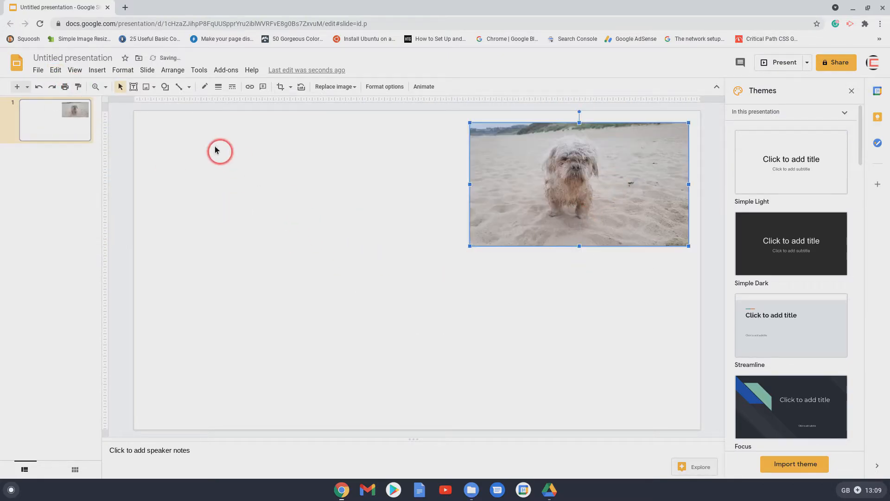
# Insert the four images 20200916_140915.jpg, 20200916_140711.jpg, 20200916_141334.jpg and 20200916_141618.jpg from the computer's Downloads folder onto the slide
pyautogui.click(97, 69)
pyautogui.moveTo(134, 87)
pyautogui.click(237, 91)
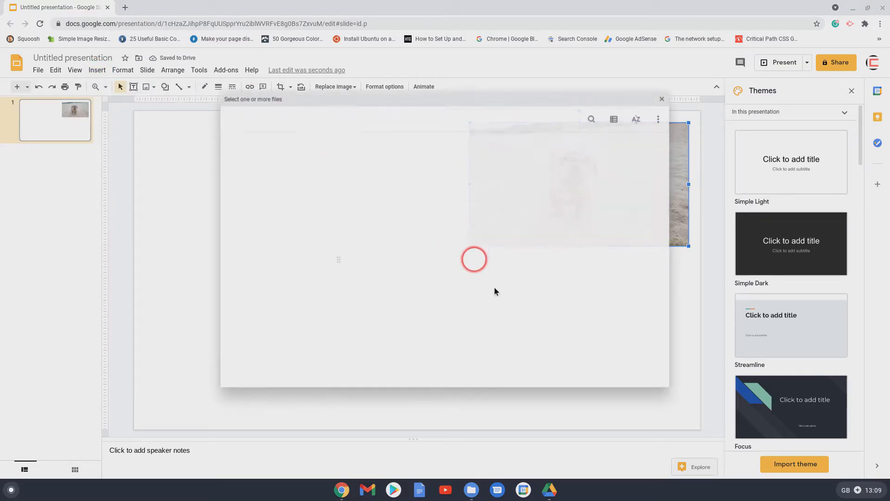
pyautogui.scroll(-1, 459, 287)
pyautogui.scroll(-15, 459, 288)
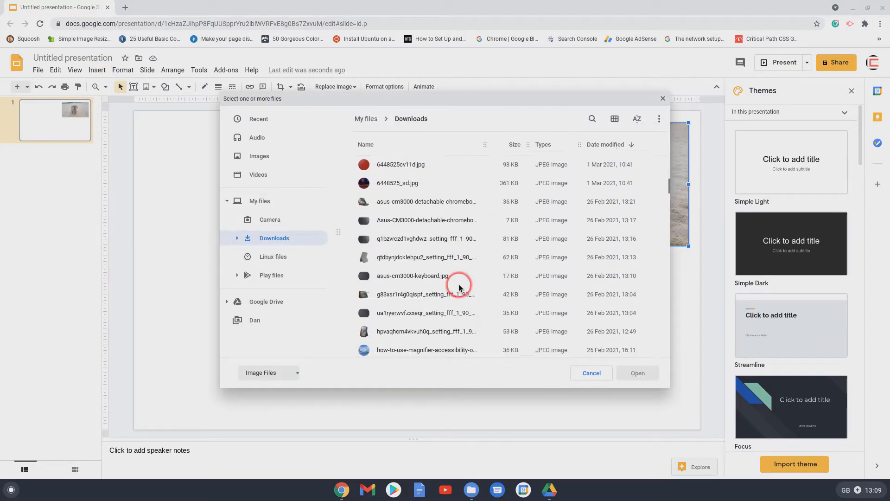
pyautogui.scroll(-15, 459, 288)
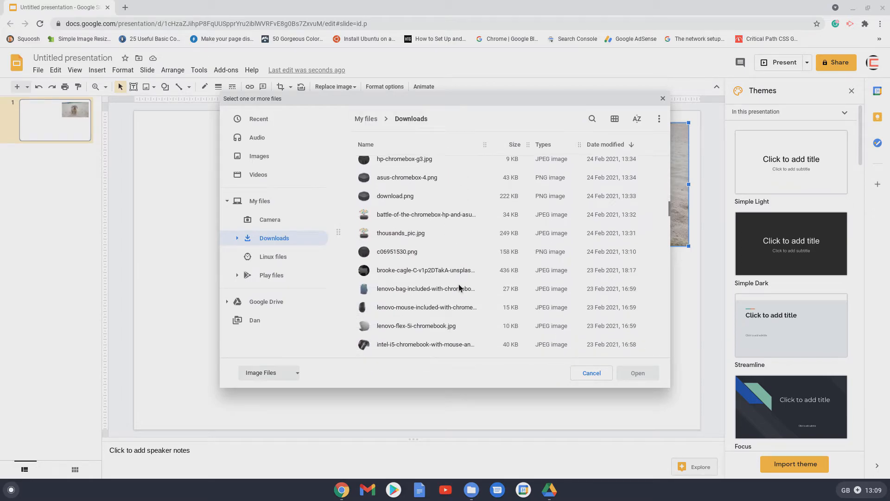
pyautogui.scroll(-15, 459, 285)
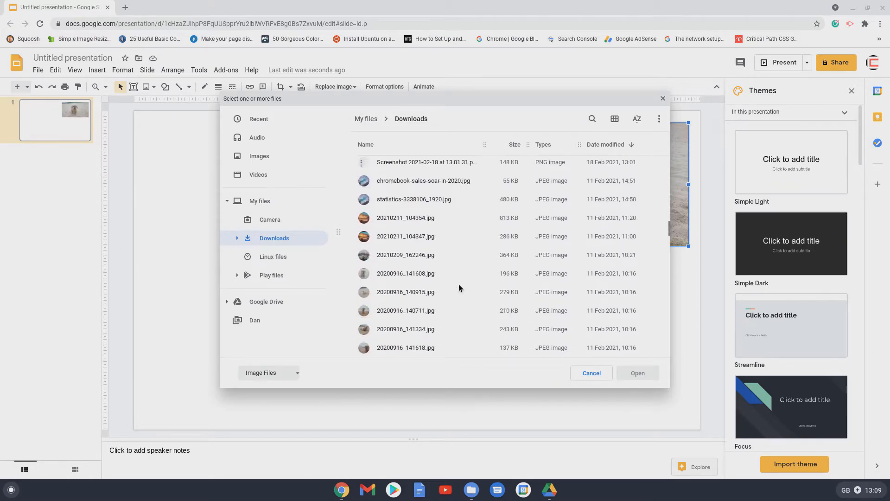
pyautogui.click(389, 240)
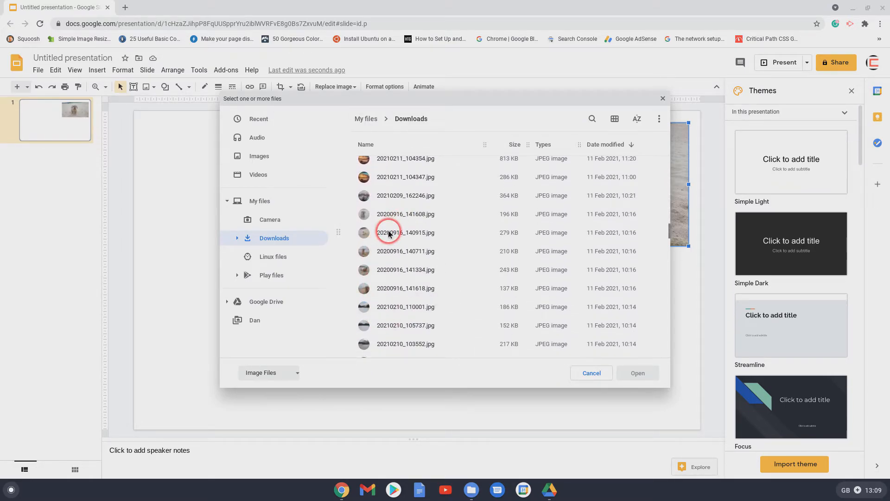
pyautogui.click(389, 236)
pyautogui.keyDown('shift'); pyautogui.click(408, 288); pyautogui.keyUp('shift')
pyautogui.click(634, 371)
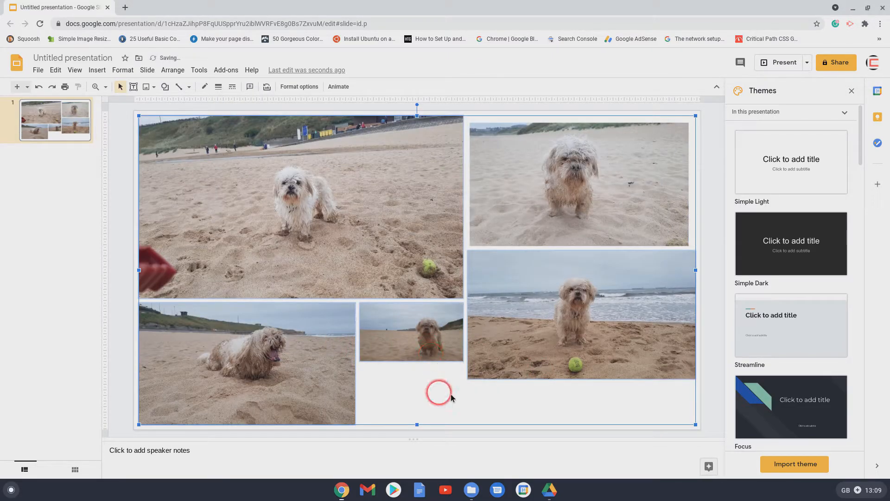
# Move the largest dog photo flush into the slide's upper-left corner
pyautogui.click(439, 385)
pyautogui.click(404, 256)
pyautogui.click(540, 336)
pyautogui.click(431, 351)
pyautogui.click(277, 353)
pyautogui.click(336, 240)
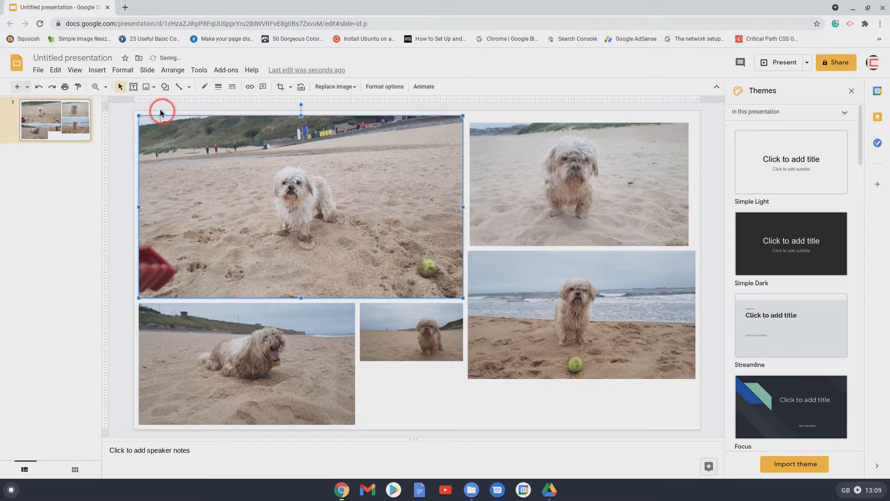
pyautogui.moveTo(330, 210); pyautogui.dragTo(326, 208)
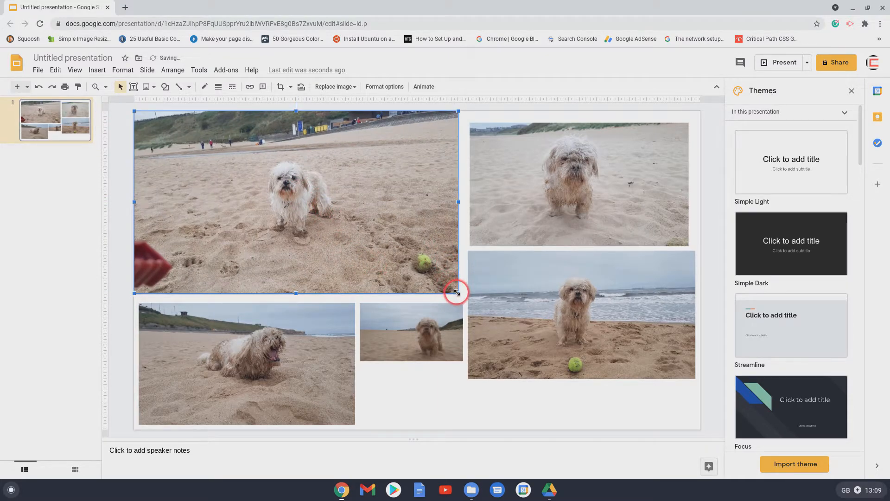
# Align the upper-right dog photo with the slide corner and place the sea-and-ball photo directly beneath it against the right edge
pyautogui.click(519, 176)
pyautogui.moveTo(519, 176); pyautogui.dragTo(530, 164)
pyautogui.click(521, 288)
pyautogui.moveTo(528, 305); pyautogui.dragTo(533, 288)
# Move the smallest dog photo to the lower-right area, beneath the photo with the sea and ball
pyautogui.click(472, 303)
pyautogui.click(418, 333)
pyautogui.moveTo(420, 337); pyautogui.dragTo(570, 402)
# Move the lying-dog photo against the left edge below the largest photo and enlarge it proportionally down to the slide's bottom edge
pyautogui.click(351, 318)
pyautogui.moveTo(227, 346); pyautogui.dragTo(221, 335)
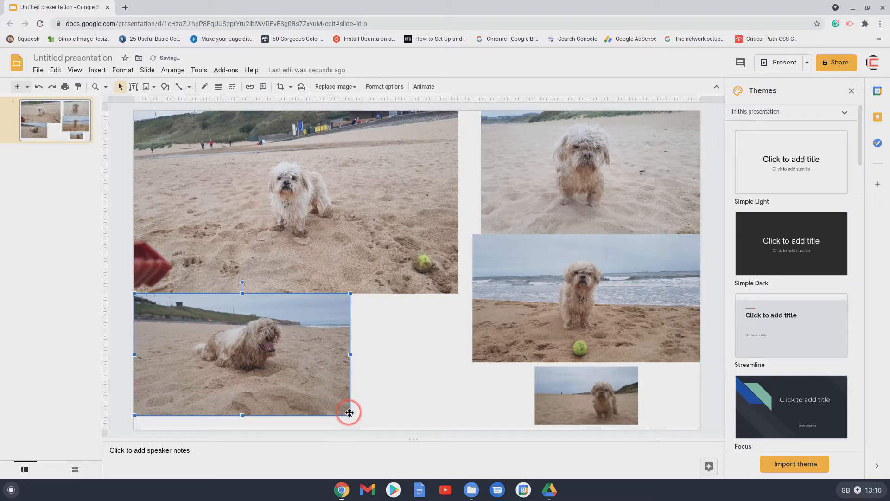
pyautogui.moveTo(350, 414); pyautogui.dragTo(375, 430)
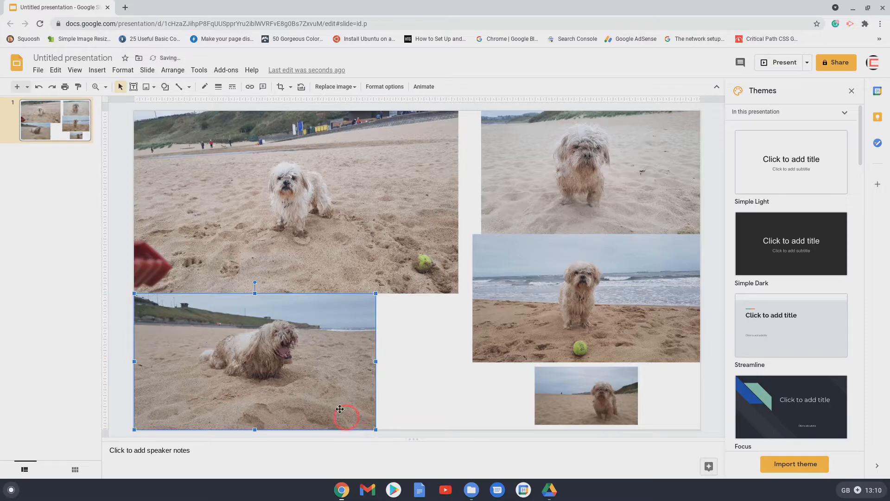
# Place the sea-and-ball photo directly beside the lying-dog photo in the bottom row and move the smallest photo above that row
pyautogui.click(581, 321)
pyautogui.moveTo(603, 299); pyautogui.dragTo(507, 358)
pyautogui.click(620, 391)
pyautogui.moveTo(619, 393); pyautogui.dragTo(655, 261)
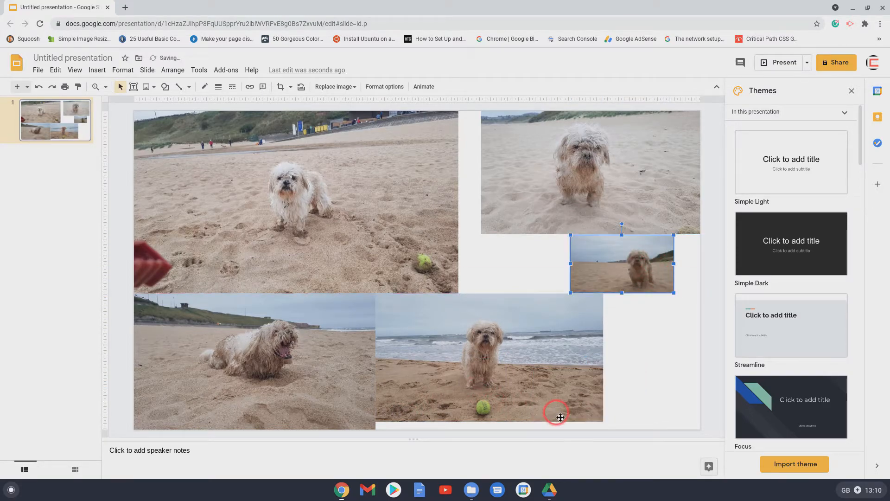
# Stretch the sea-and-ball photo down to the slide's bottom edge and narrow it slightly from its right side
pyautogui.click(581, 392)
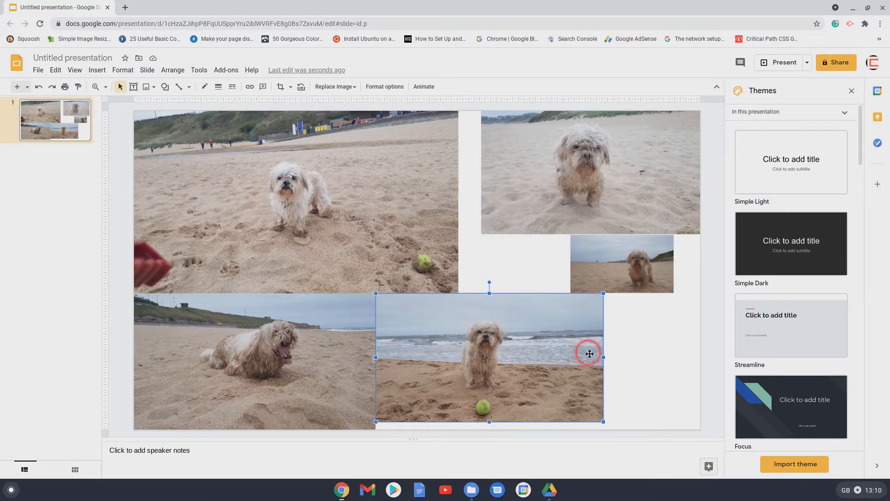
pyautogui.moveTo(490, 422); pyautogui.dragTo(489, 429)
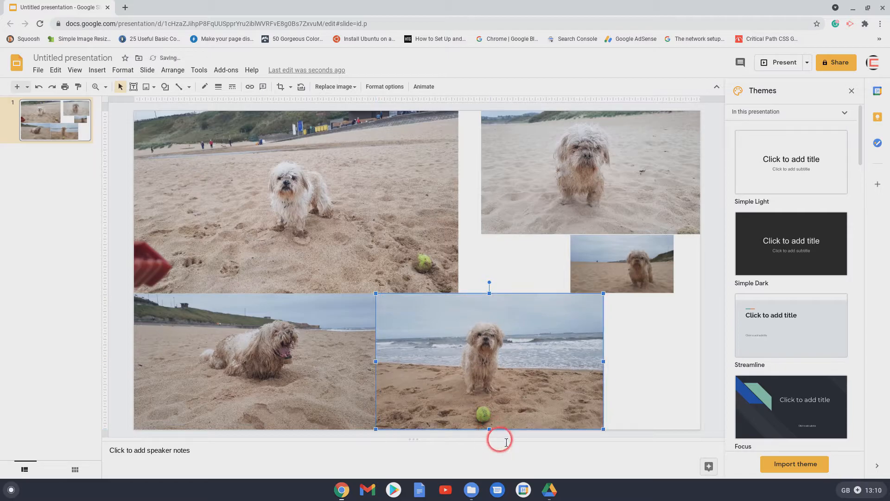
pyautogui.moveTo(603, 361); pyautogui.dragTo(590, 362)
# Enlarge the upper-right dog photo proportionally until it meets the right side of the largest photo
pyautogui.click(566, 178)
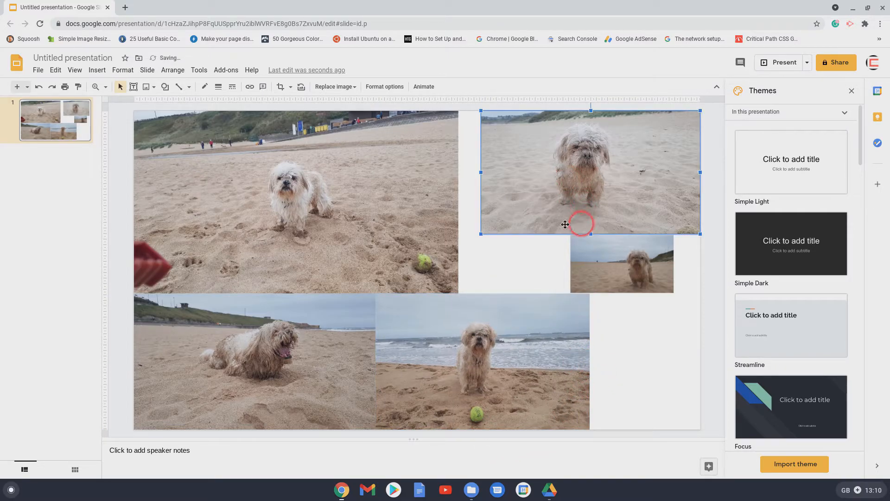
pyautogui.moveTo(481, 233); pyautogui.dragTo(458, 247)
pyautogui.click(627, 341)
# Fit the smallest dog photo into the empty lower-right corner and stretch it to fill the gap down to the slide's bottom edge
pyautogui.click(621, 272)
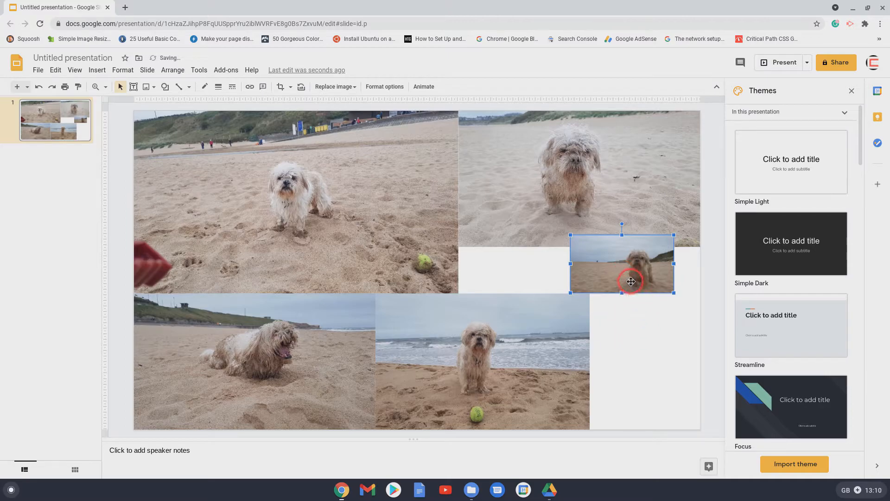
pyautogui.moveTo(635, 292); pyautogui.dragTo(699, 356)
pyautogui.moveTo(645, 355); pyautogui.dragTo(643, 430)
pyautogui.click(708, 400)
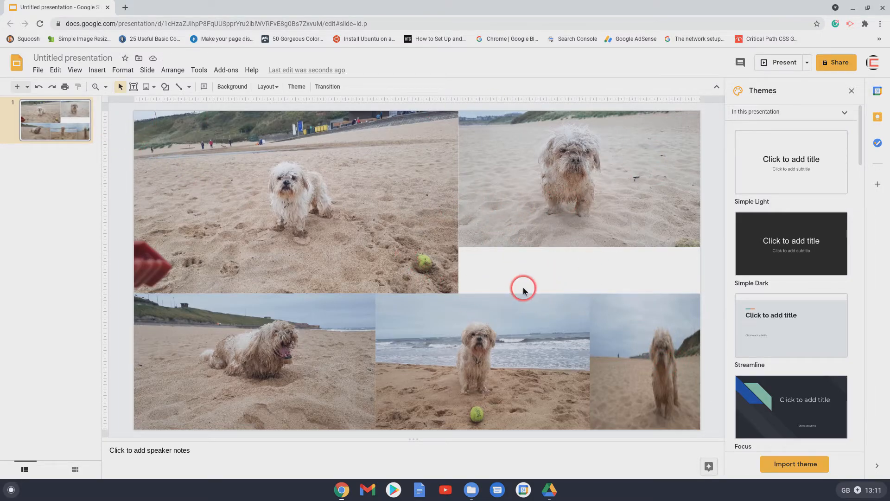
# Insert a text box in the white gap below the upper-right photo and enter "Jack Wills" in it
pyautogui.click(96, 70)
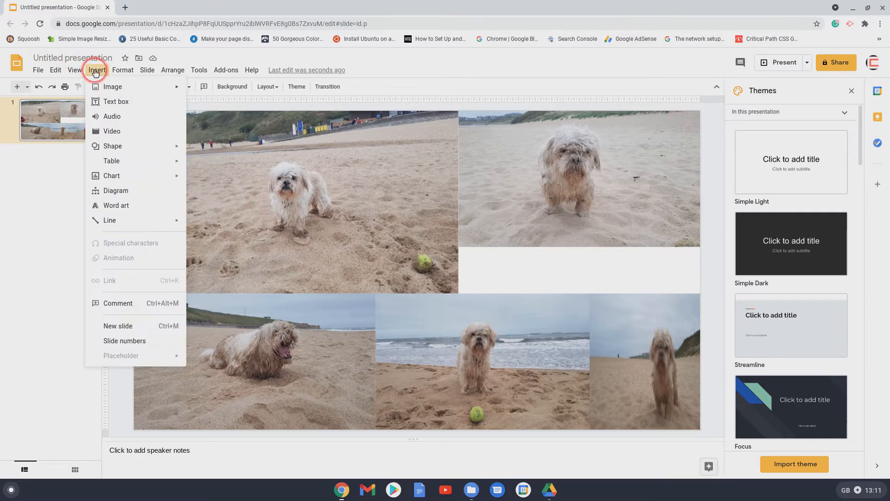
pyautogui.click(116, 101)
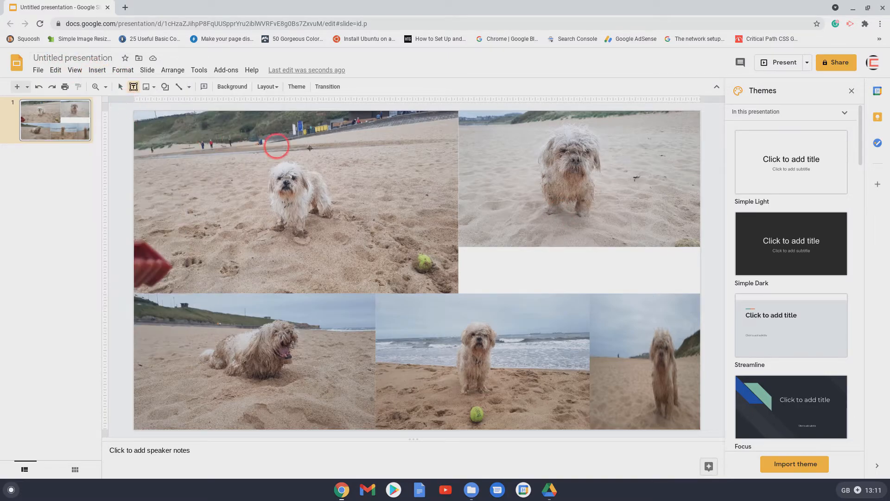
pyautogui.click(496, 264)
pyautogui.write('Jack Wil')
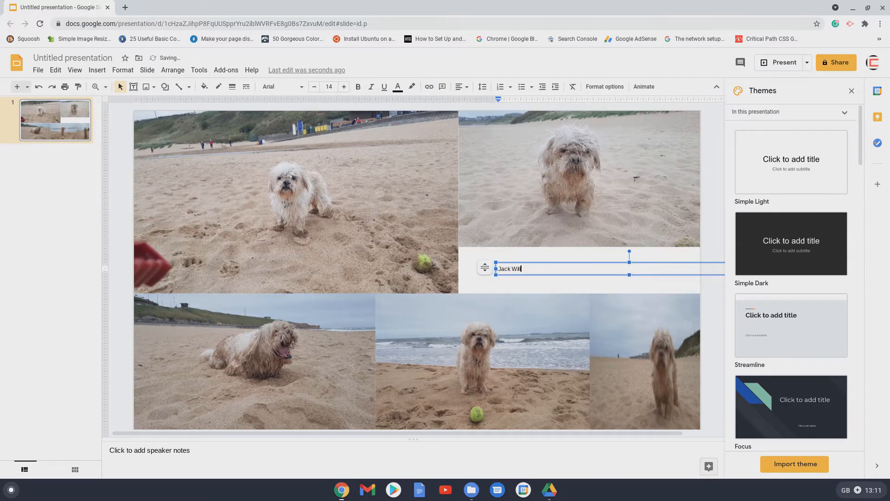
# Change the title text to the Pacifico font at size 46
pyautogui.tripleClick(518, 269)
pyautogui.click(303, 87)
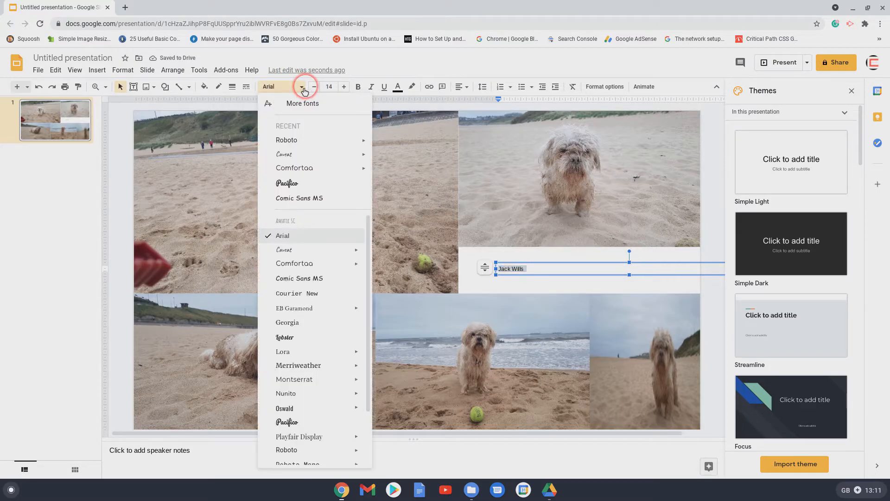
pyautogui.click(340, 184)
pyautogui.click(345, 87)
pyautogui.click(344, 86)
pyautogui.click(344, 87)
pyautogui.click(344, 87)
pyautogui.click(344, 87)
pyautogui.click(344, 86)
pyautogui.click(344, 87)
pyautogui.click(344, 87)
pyautogui.click(346, 87)
pyautogui.click(346, 87)
pyautogui.click(346, 86)
pyautogui.click(345, 86)
pyautogui.click(346, 87)
pyautogui.click(346, 87)
pyautogui.click(345, 87)
pyautogui.click(346, 87)
pyautogui.click(346, 87)
pyautogui.click(346, 86)
pyautogui.click(345, 87)
pyautogui.click(346, 87)
pyautogui.click(345, 87)
pyautogui.click(346, 87)
pyautogui.click(346, 87)
pyautogui.click(346, 87)
pyautogui.click(345, 87)
pyautogui.click(569, 254)
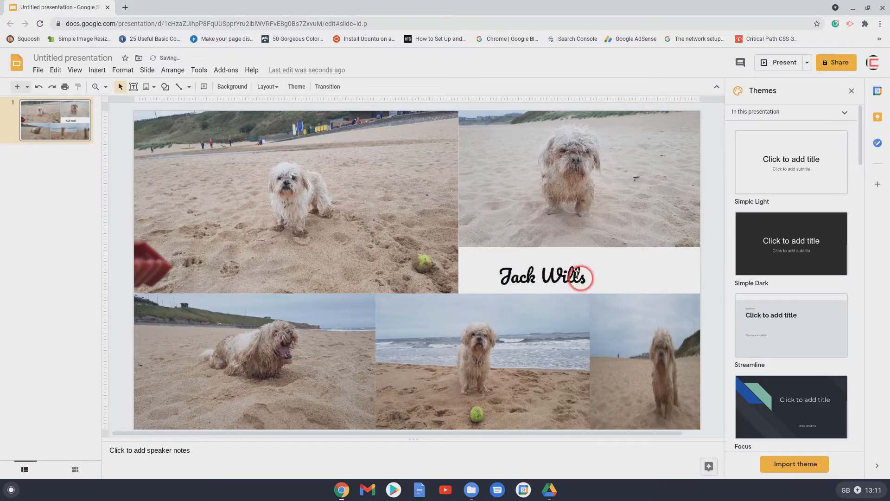
# Move the title text box up and left within the white gap and narrow it so it ends inside the slide
pyautogui.click(578, 274)
pyautogui.moveTo(580, 263); pyautogui.dragTo(559, 254)
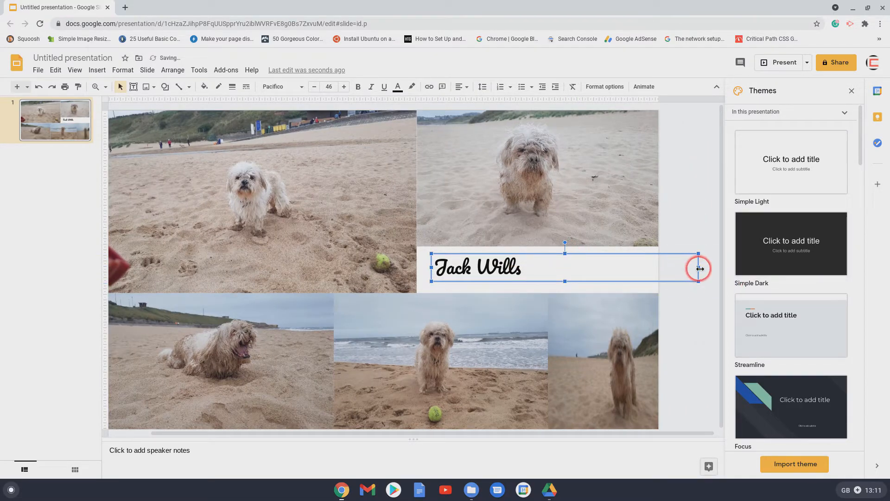
pyautogui.moveTo(698, 267); pyautogui.dragTo(645, 267)
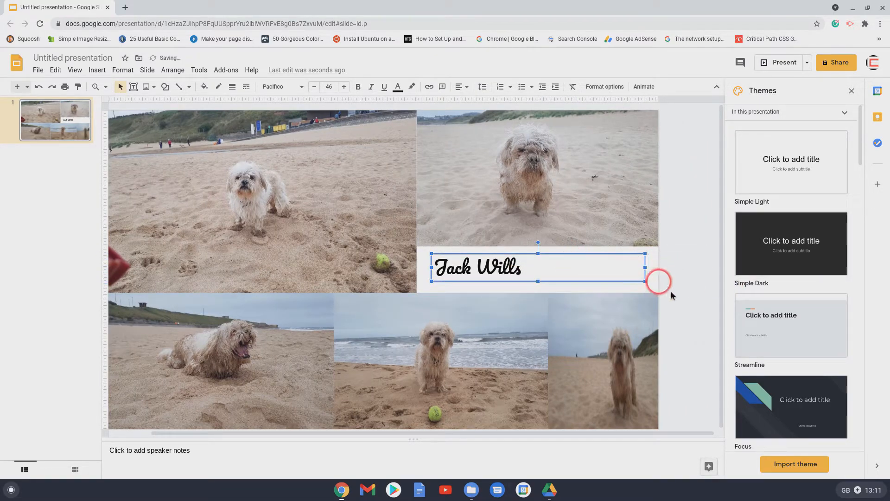
pyautogui.click(694, 267)
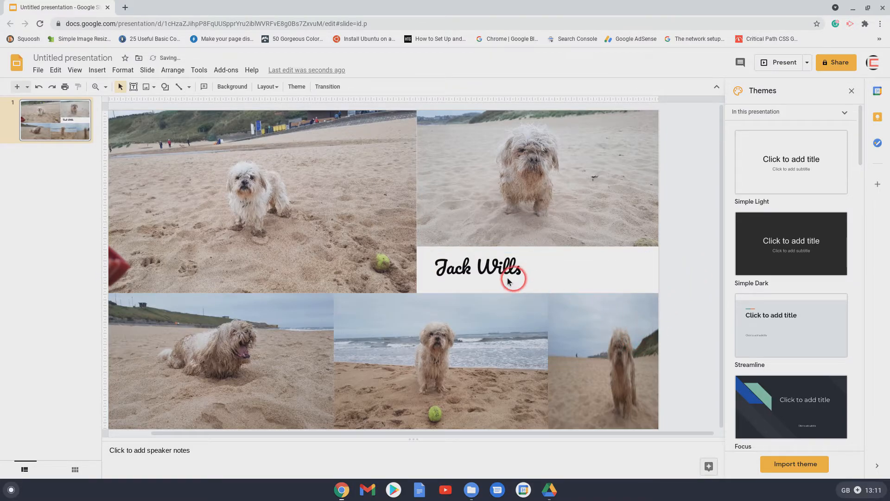
# Fill the title text box with a solid dark blue
pyautogui.click(491, 275)
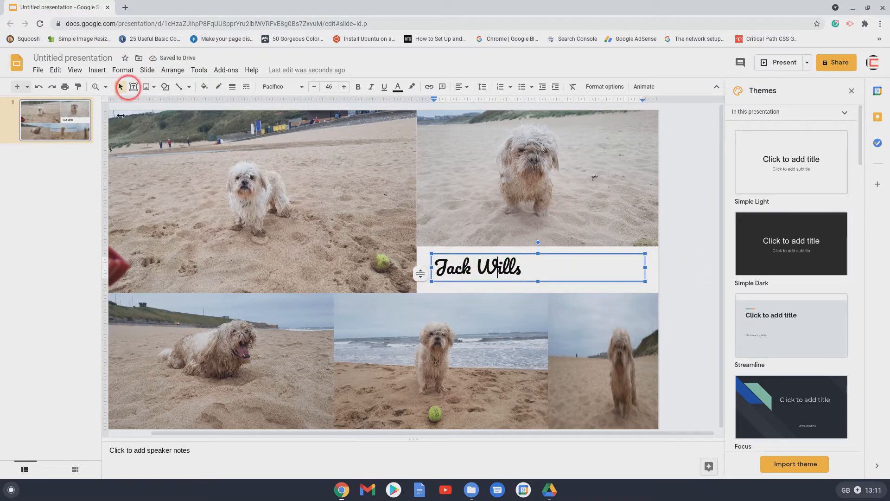
pyautogui.click(126, 71)
pyautogui.click(126, 71)
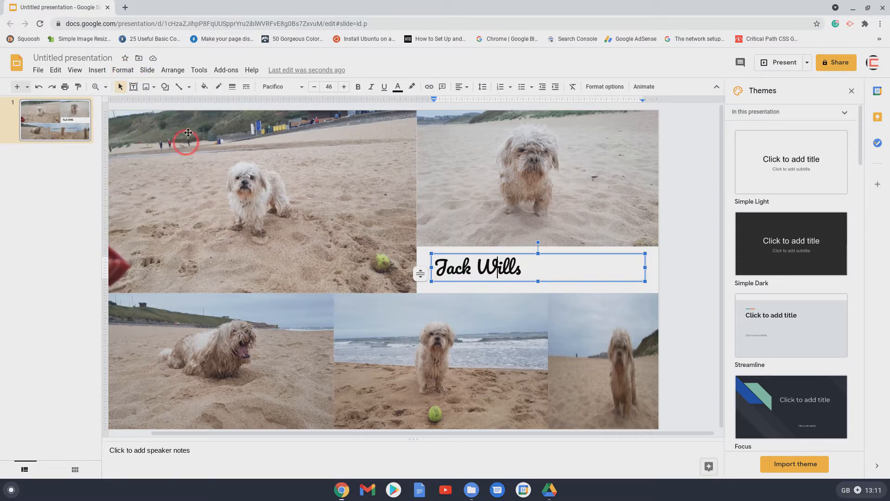
pyautogui.click(205, 88)
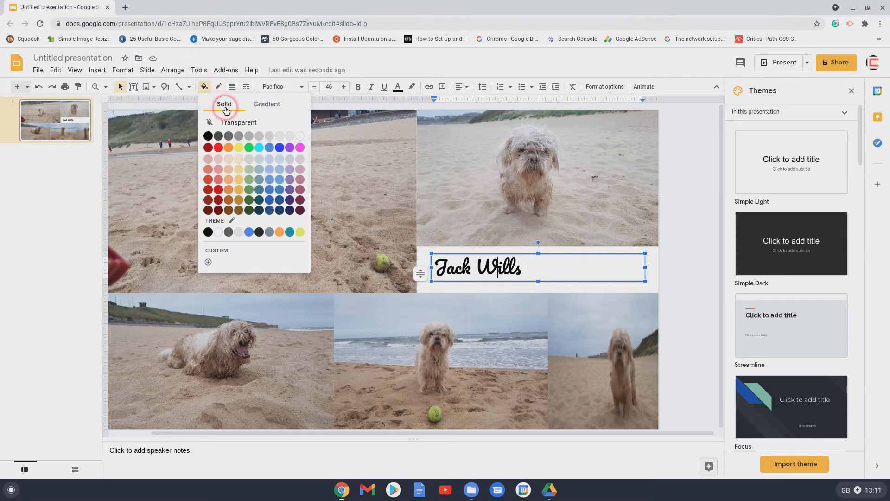
pyautogui.click(271, 210)
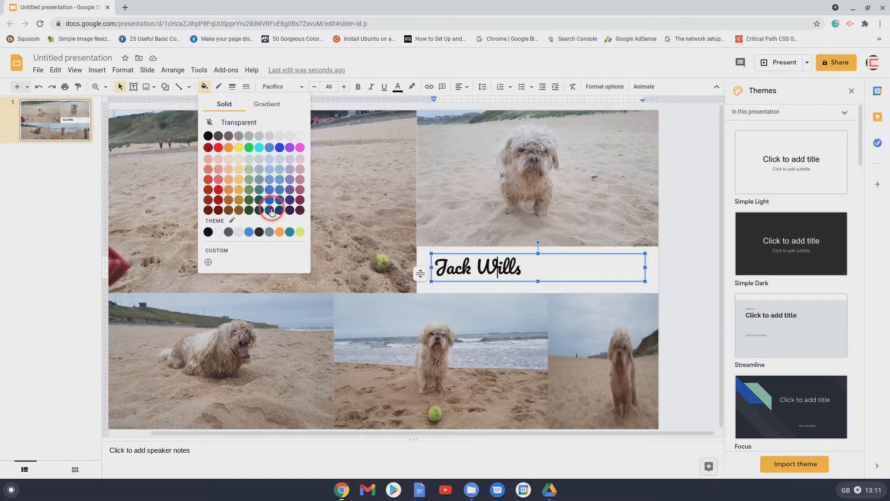
# Colour the title text white
pyautogui.tripleClick(503, 266)
pyautogui.click(397, 87)
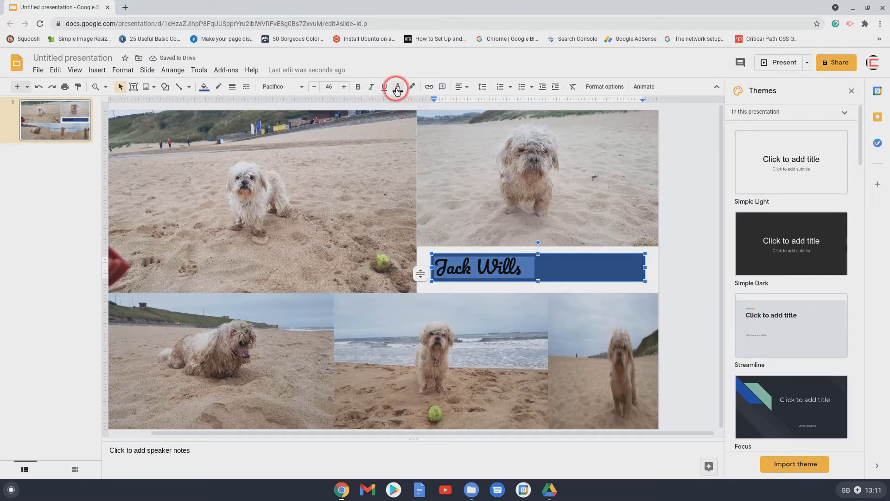
pyautogui.click(493, 104)
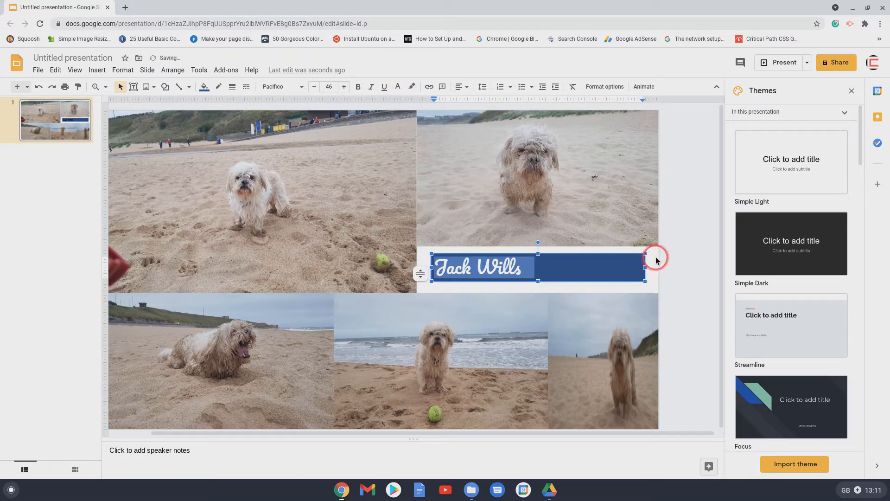
# Increase the title's font size to 51 and extend its text to "Jack Wills on the Beach"
pyautogui.click(344, 87)
pyautogui.click(344, 87)
pyautogui.click(344, 87)
pyautogui.click(344, 87)
pyautogui.click(344, 87)
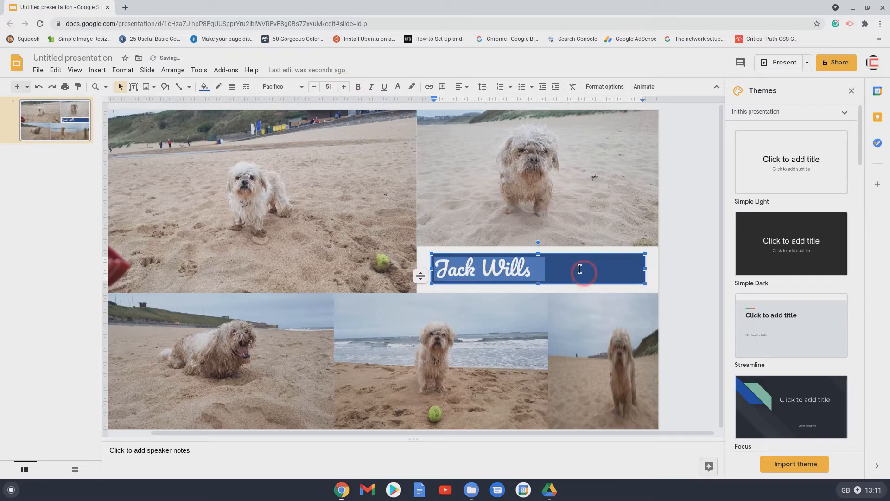
pyautogui.click(547, 273)
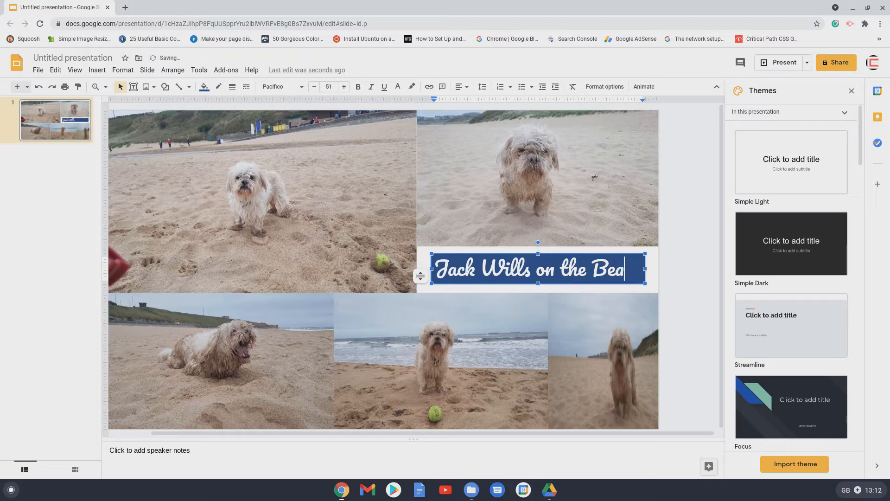
pyautogui.click(686, 268)
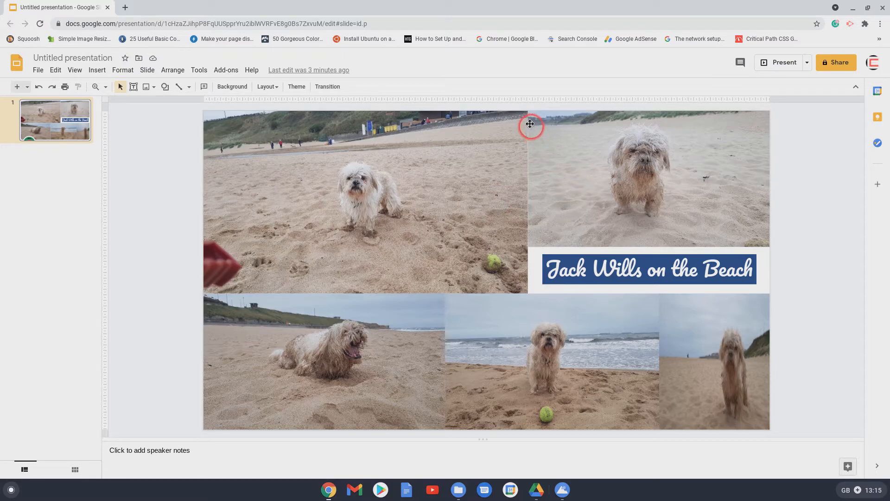
# Nudge the upper-right dog photo slightly left to close the thin white gap between it and the large beach photo
pyautogui.click(638, 166)
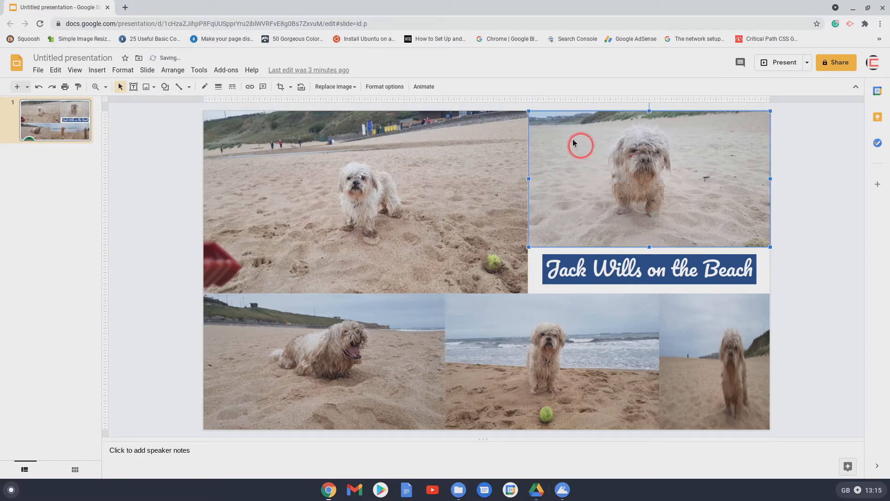
pyautogui.moveTo(591, 163)
pyautogui.mouseDown()
pyautogui.moveTo(602, 154)
pyautogui.moveTo(590, 164)
pyautogui.mouseUp()
pyautogui.click(791, 182)
pyautogui.click(634, 208)
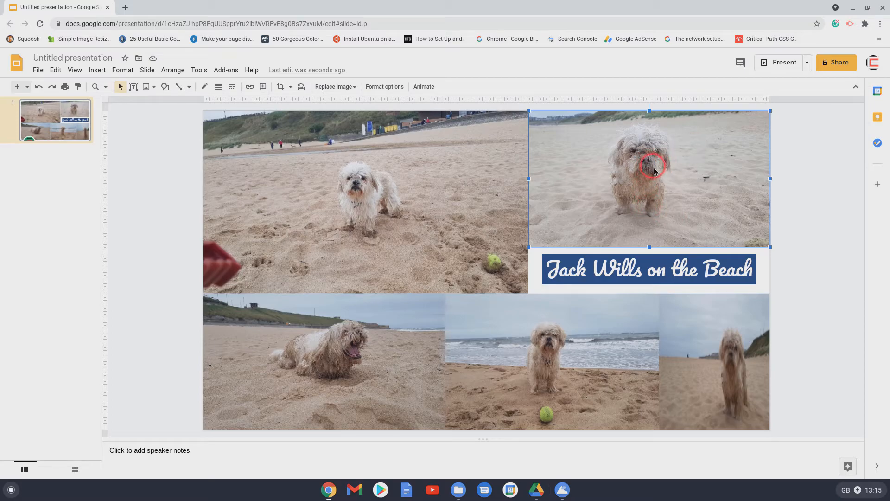
pyautogui.moveTo(655, 173); pyautogui.dragTo(612, 161)
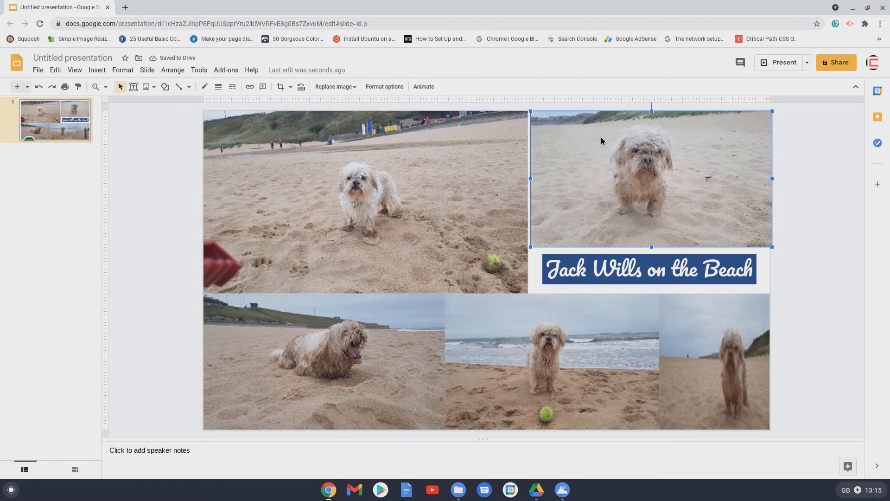
pyautogui.press('Left')
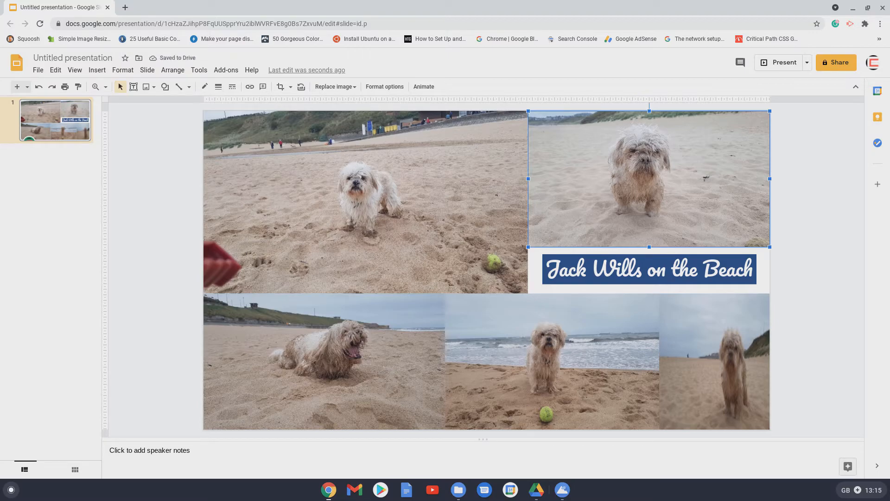
pyautogui.click(534, 290)
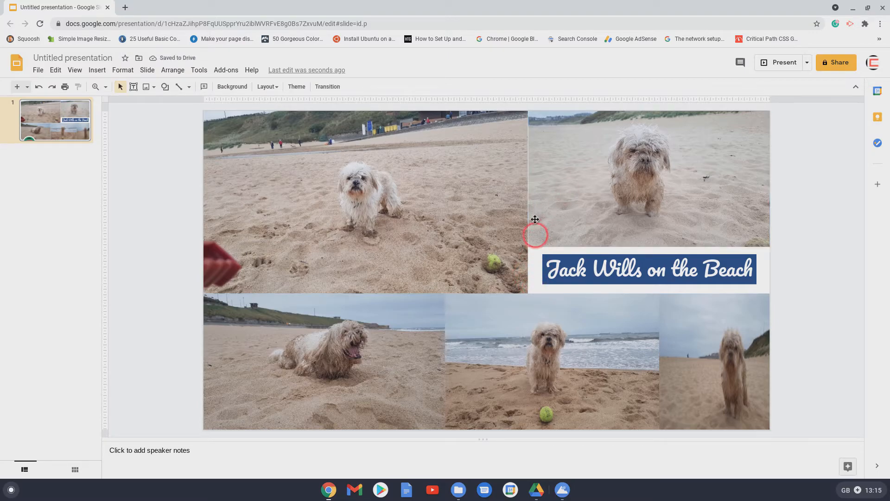
pyautogui.click(577, 177)
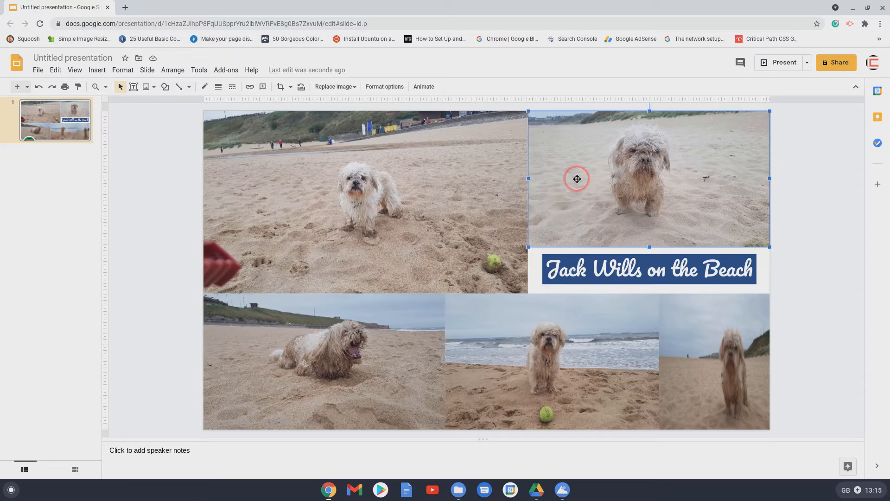
pyautogui.press('Left')
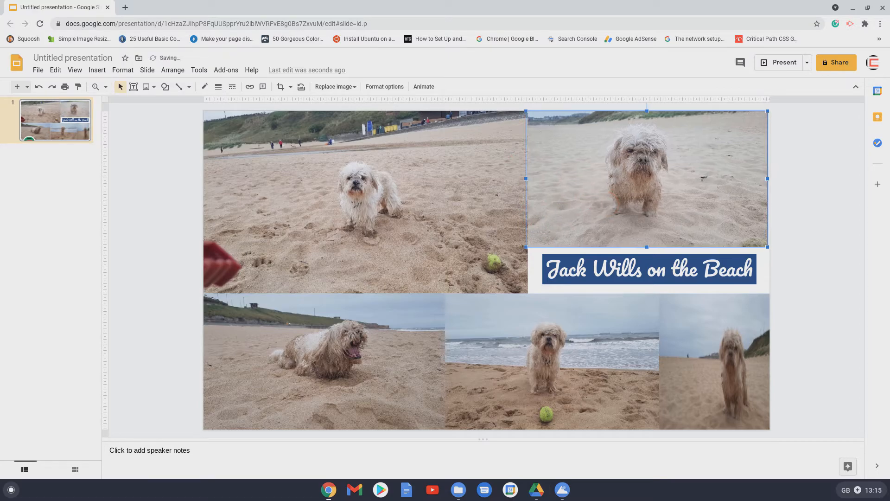
pyautogui.press('Right')
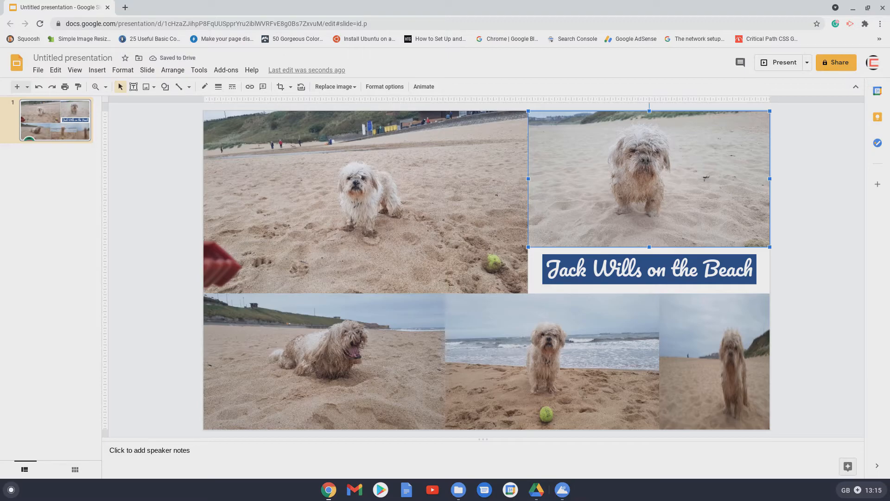
pyautogui.press('Left')
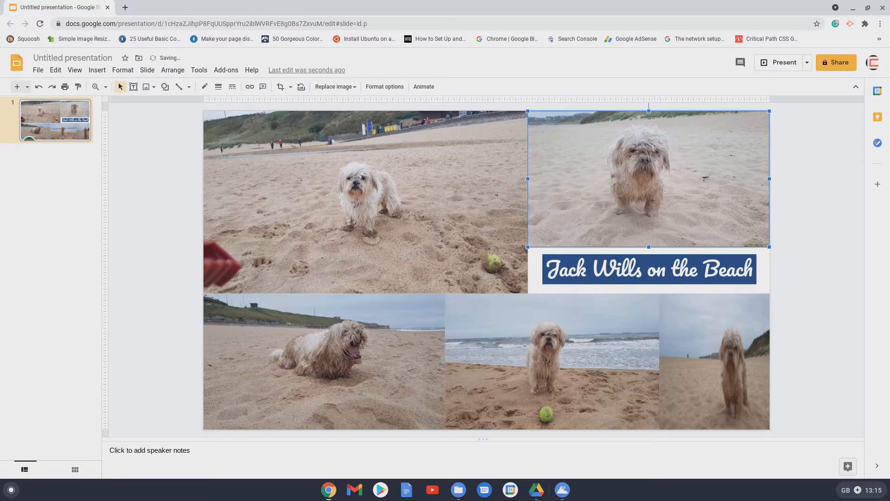
pyautogui.click(535, 269)
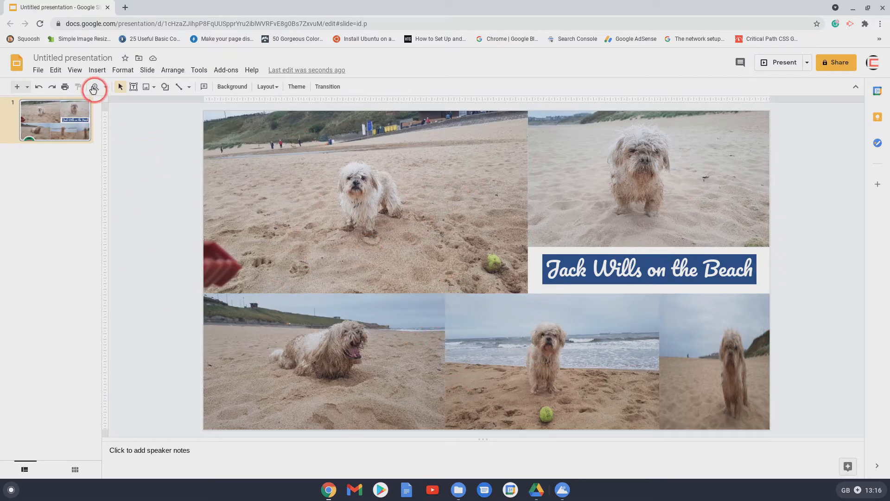
# Start downloading the current slide as a JPEG image and choose the Downloads folder as its destination
pyautogui.click(39, 73)
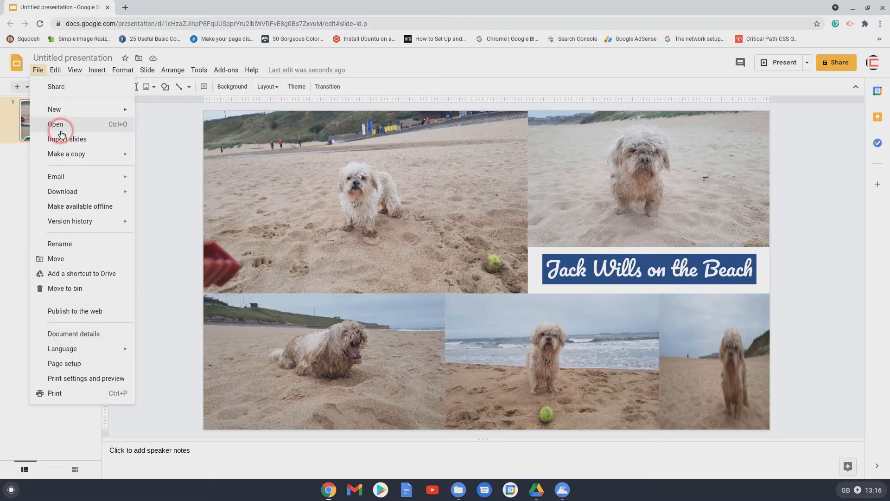
pyautogui.moveTo(72, 194)
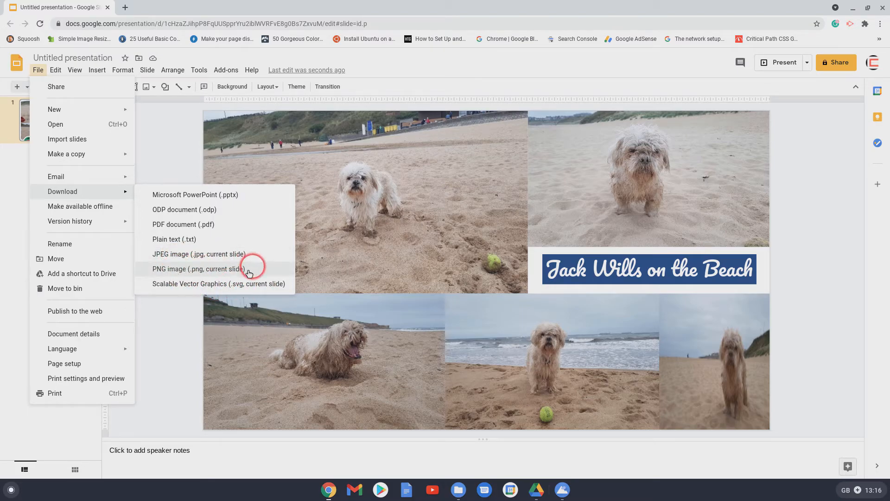
pyautogui.click(212, 258)
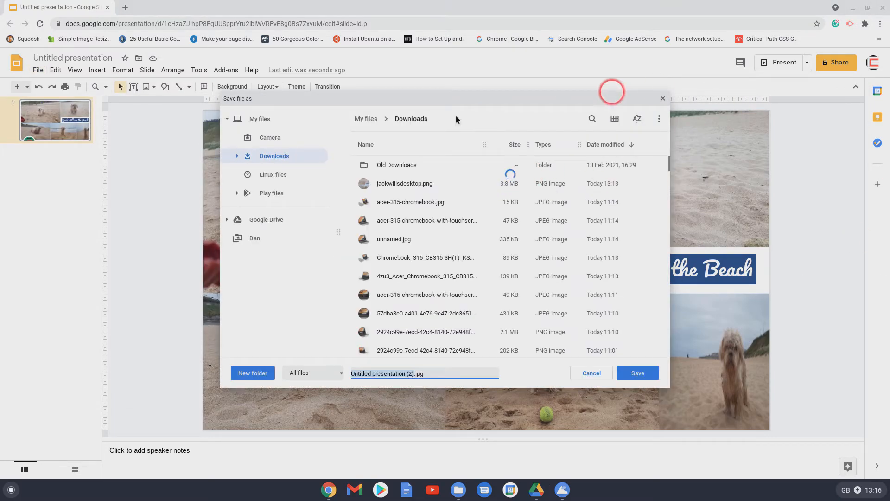
pyautogui.click(276, 157)
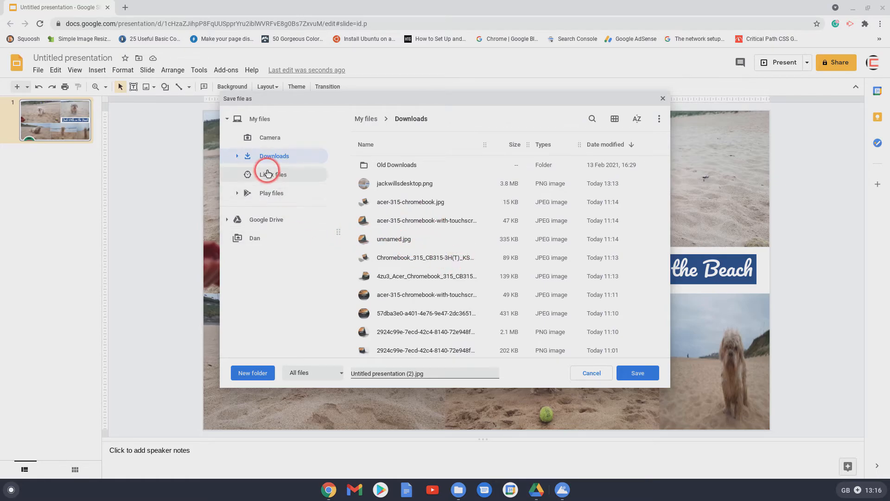
pyautogui.scroll(-1, 453, 261)
pyautogui.scroll(-3, 453, 261)
pyautogui.scroll(5, 453, 259)
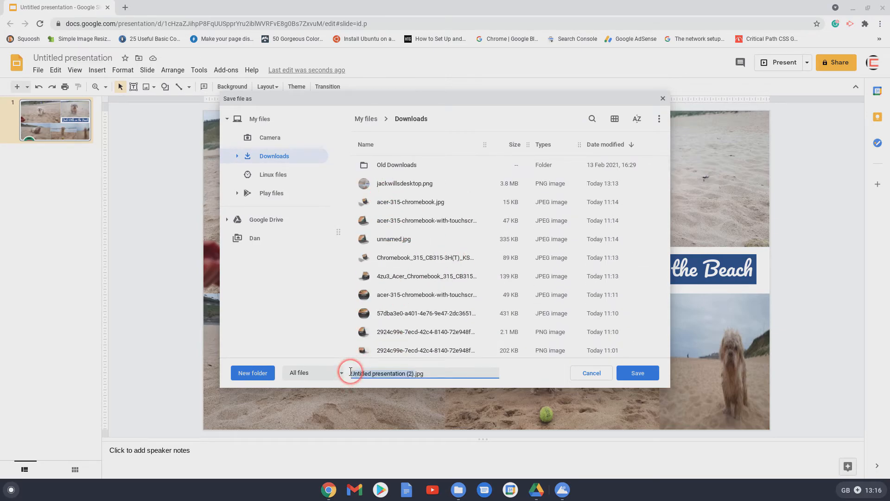
# Name the exported image JackOnTheBeach.jpg and save it
pyautogui.moveTo(350, 373); pyautogui.dragTo(413, 373)
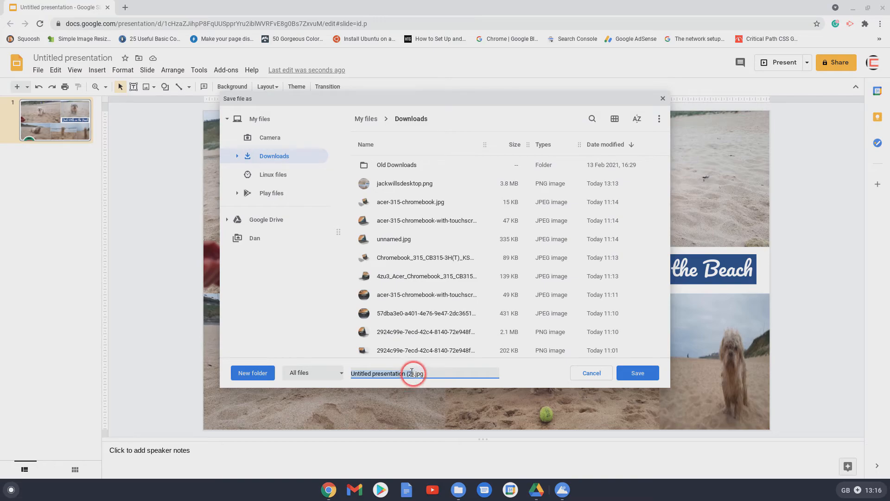
pyautogui.press('BackSpace')
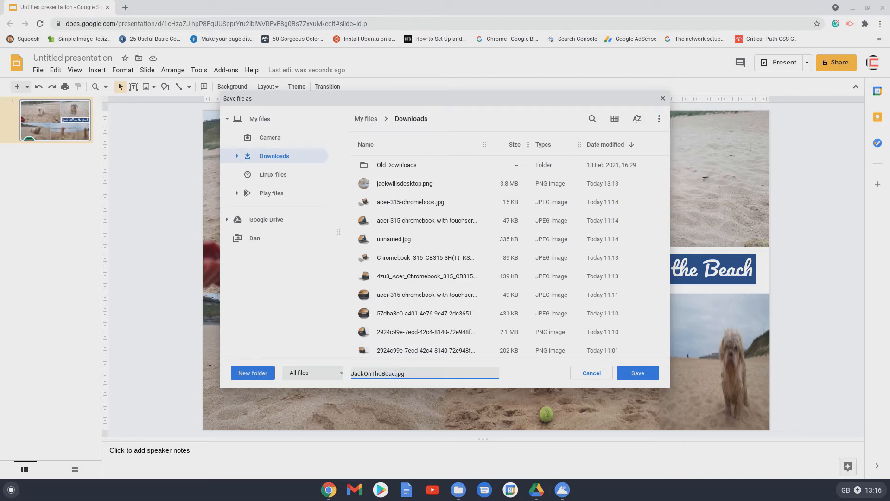
pyautogui.click(643, 374)
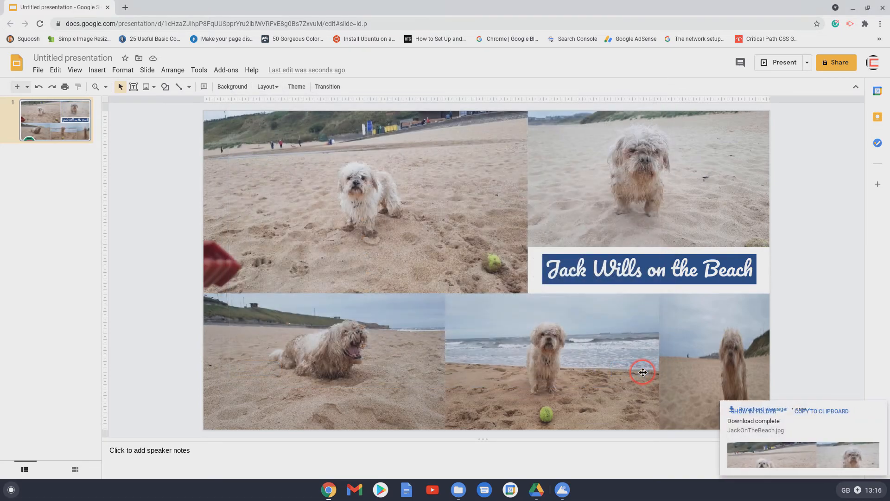